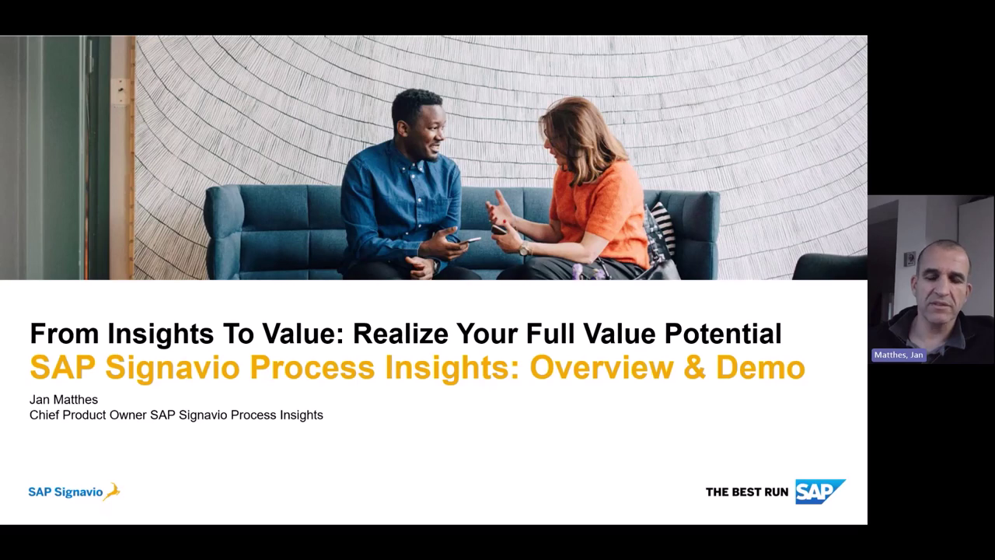
{"action": "left_click", "coordinate": [414, 444]}
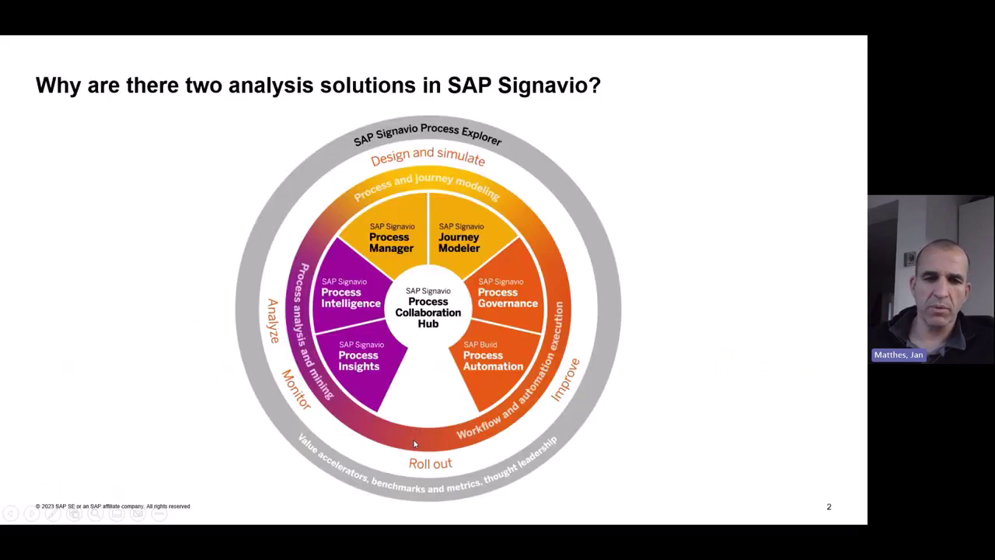
{"action": "left_click", "coordinate": [207, 451]}
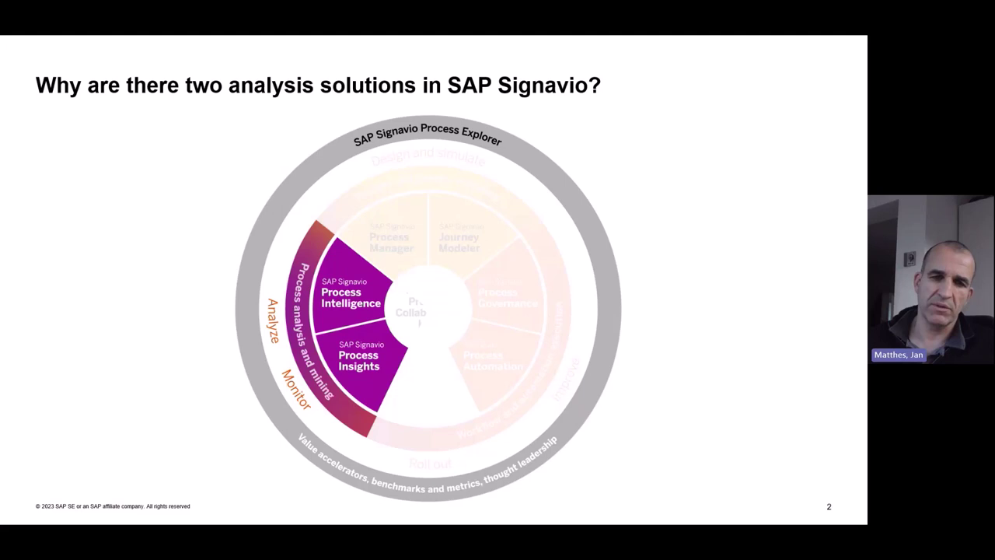
{"action": "key", "text": "Right"}
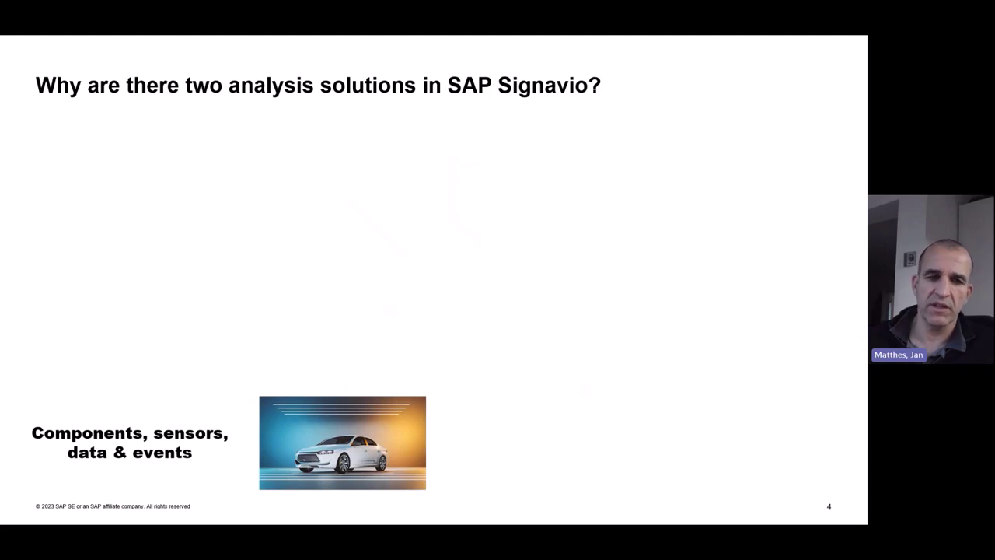
{"action": "key", "text": "Right"}
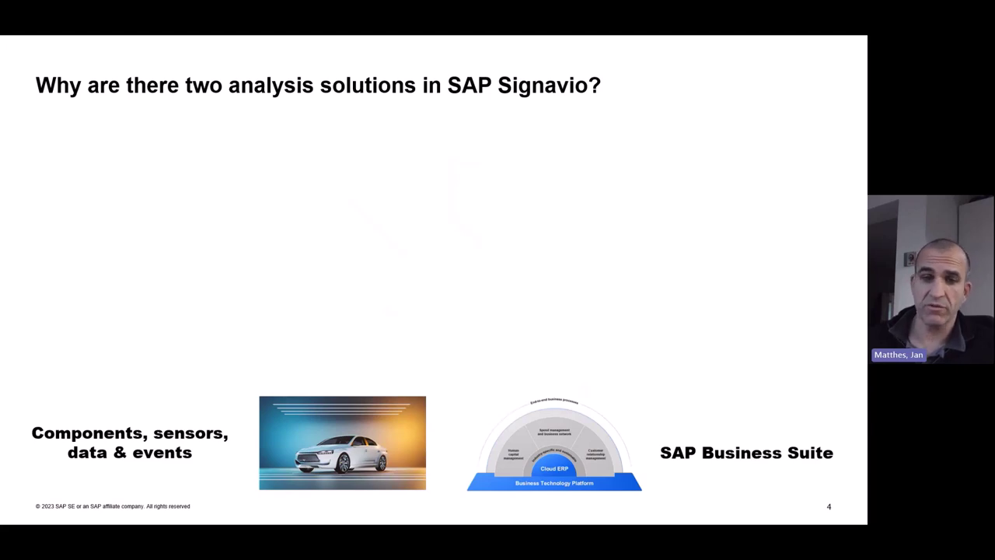
{"action": "key", "text": "Right"}
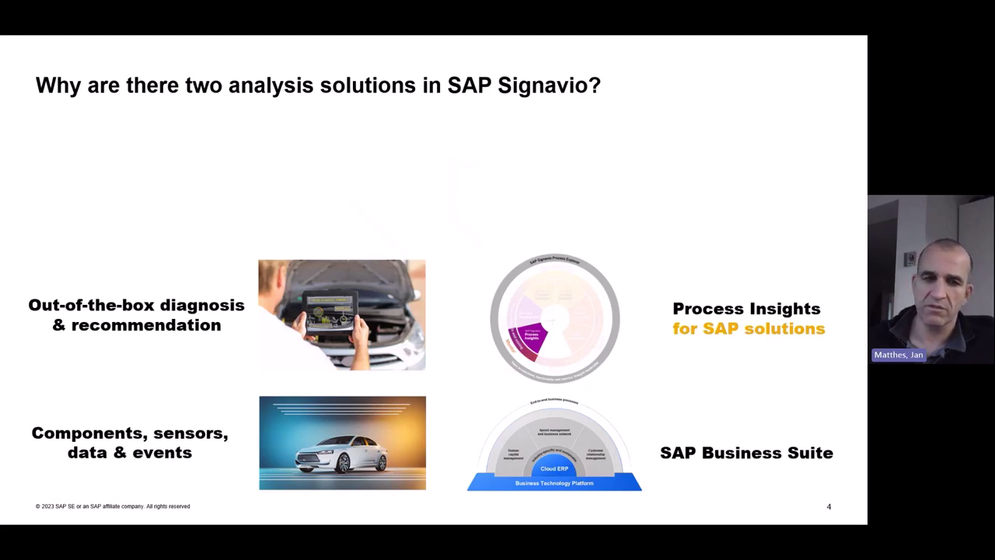
{"action": "key", "text": "Right"}
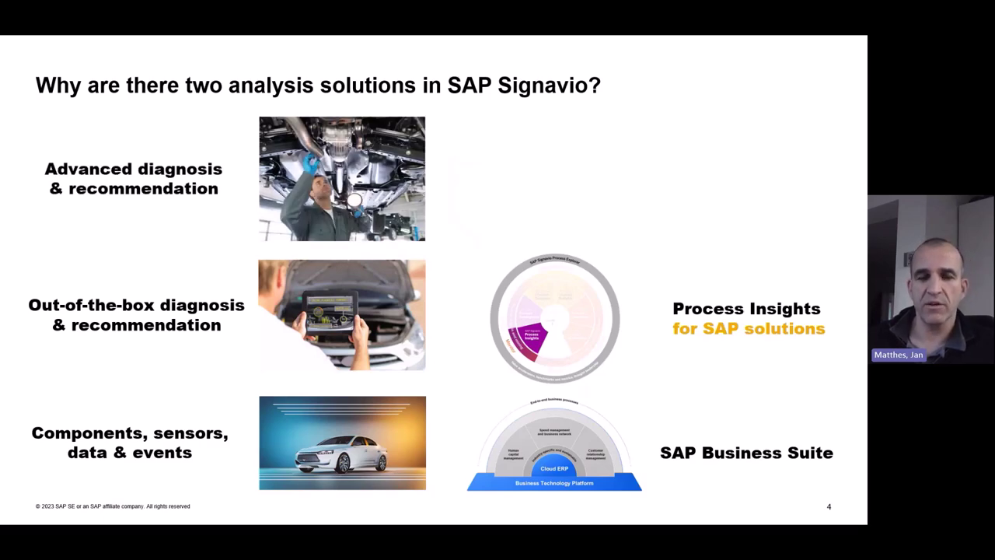
{"action": "key", "text": "Right"}
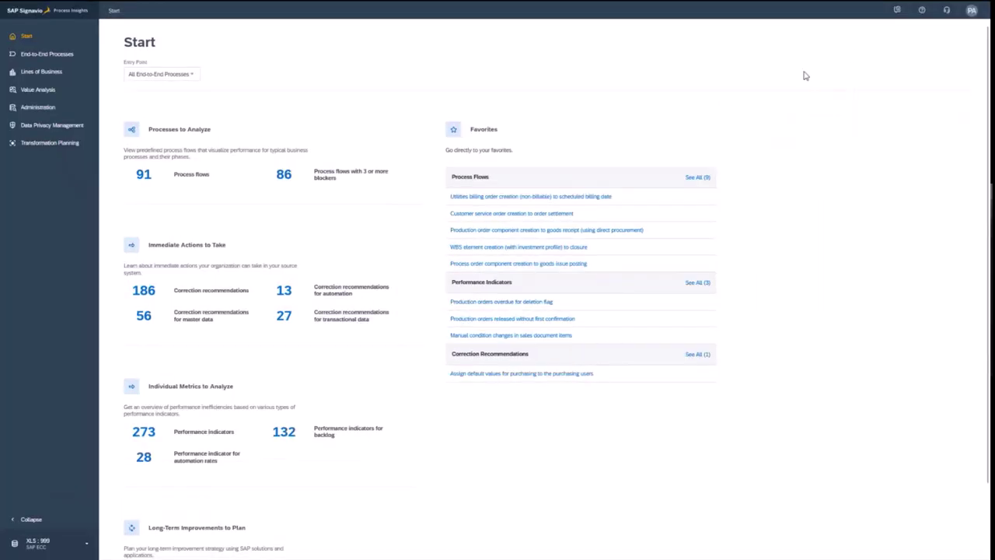
Read the Entry Point help topic for the start page and set the entry point to Plan to Fulfill
{"action": "left_click", "coordinate": [923, 14]}
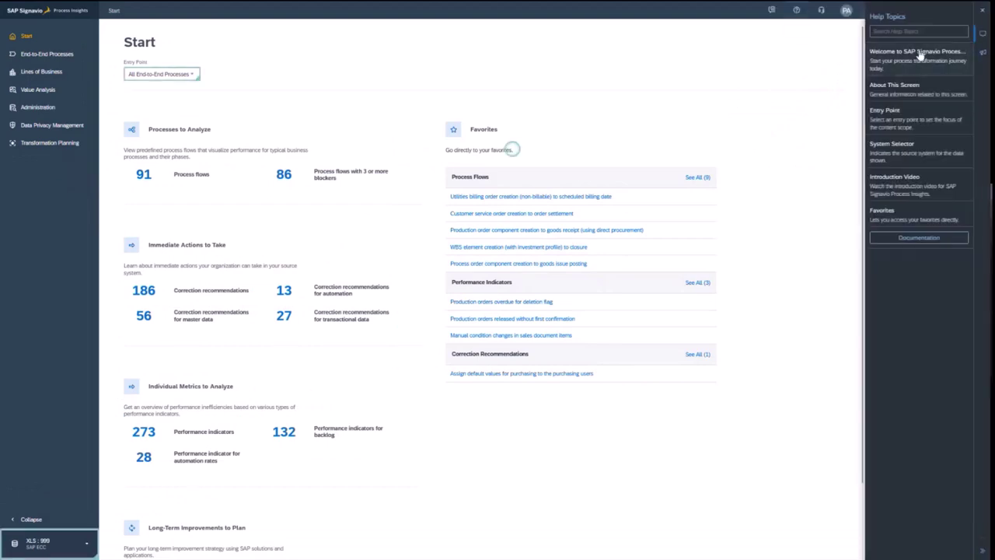
{"action": "left_click", "coordinate": [914, 123]}
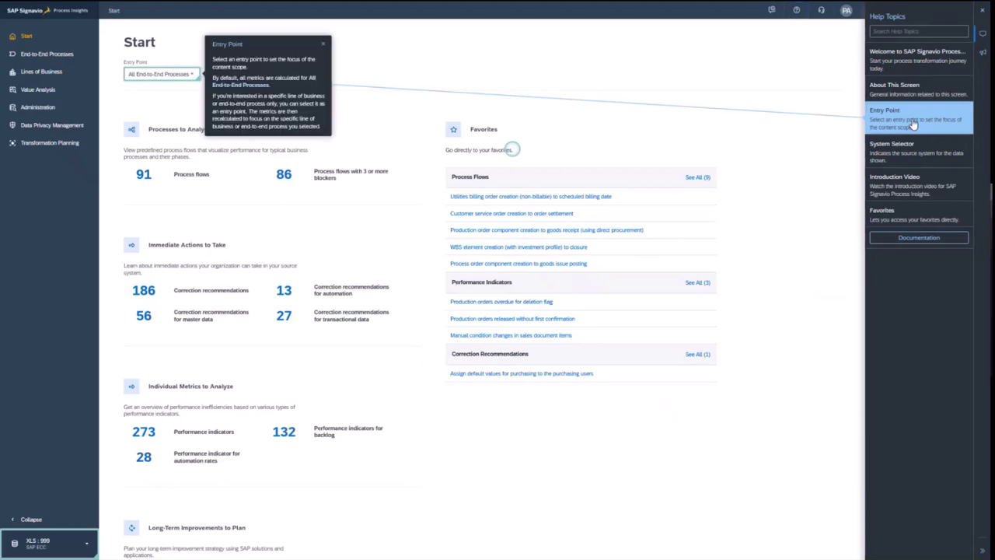
{"action": "left_click", "coordinate": [192, 75]}
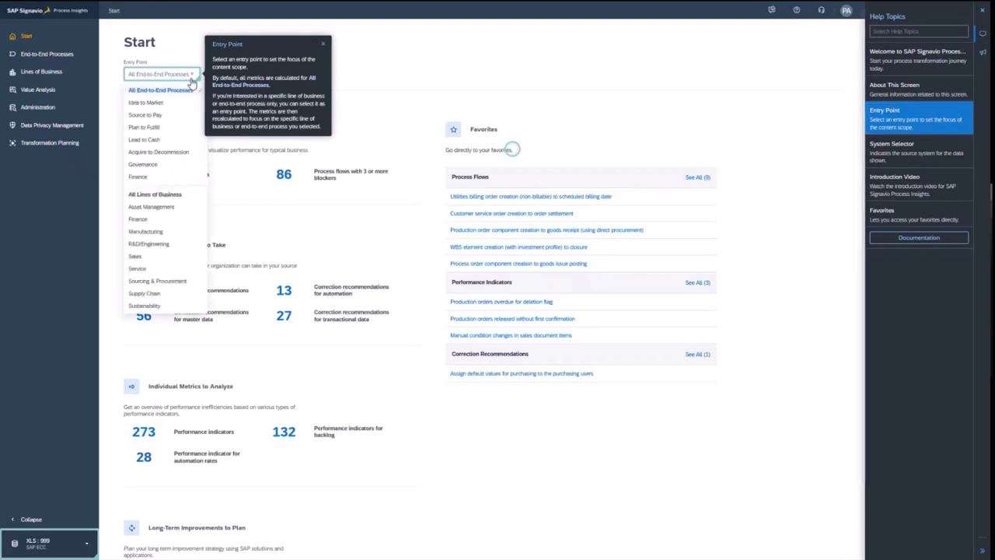
{"action": "left_click", "coordinate": [152, 131]}
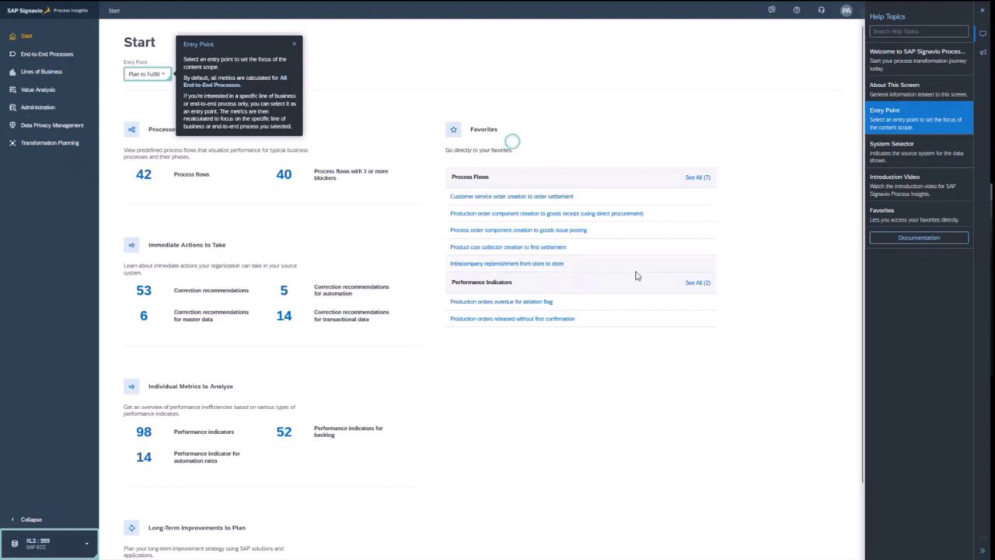
Read the System Selector help topic, view the list of connected source systems without switching, and close the help
{"action": "left_click", "coordinate": [920, 156]}
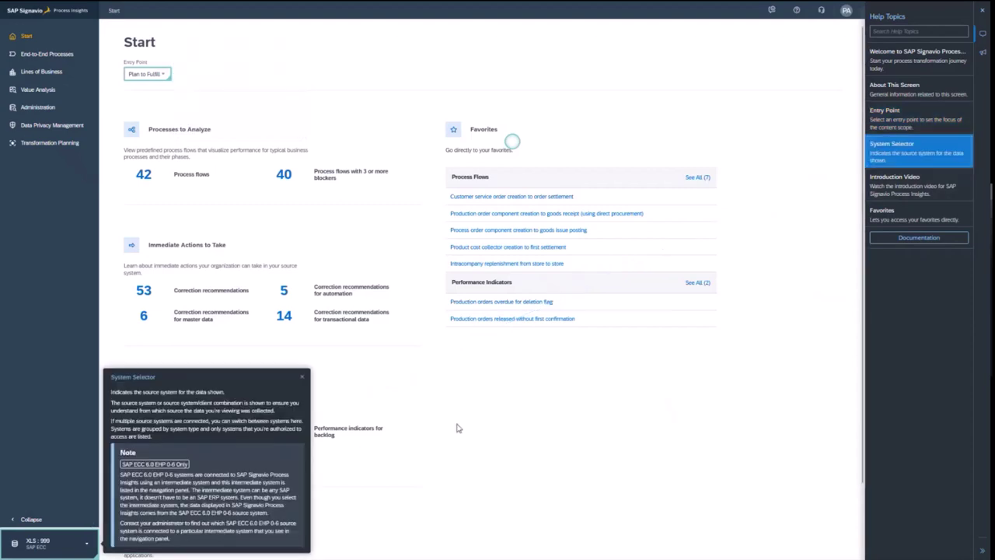
{"action": "left_click", "coordinate": [41, 547]}
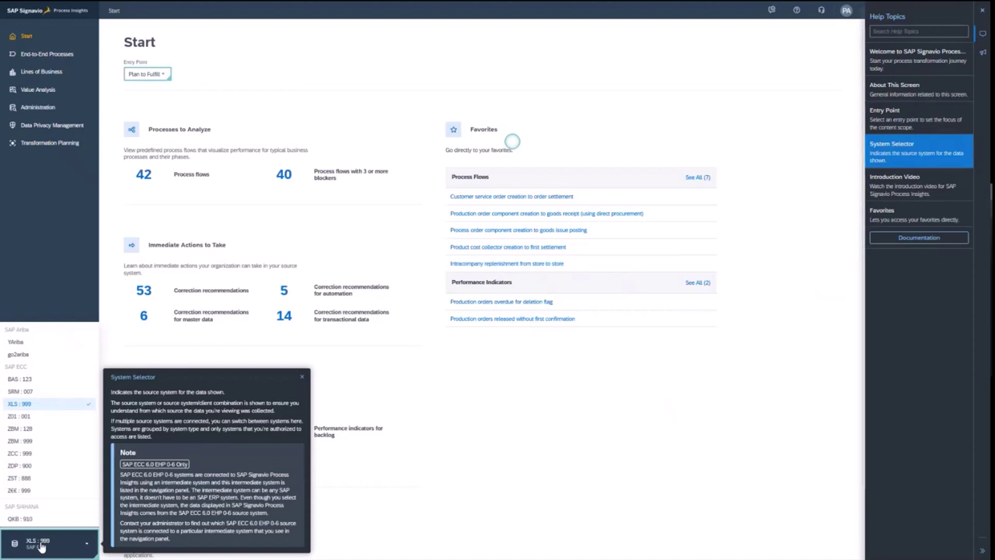
{"action": "left_click", "coordinate": [41, 547]}
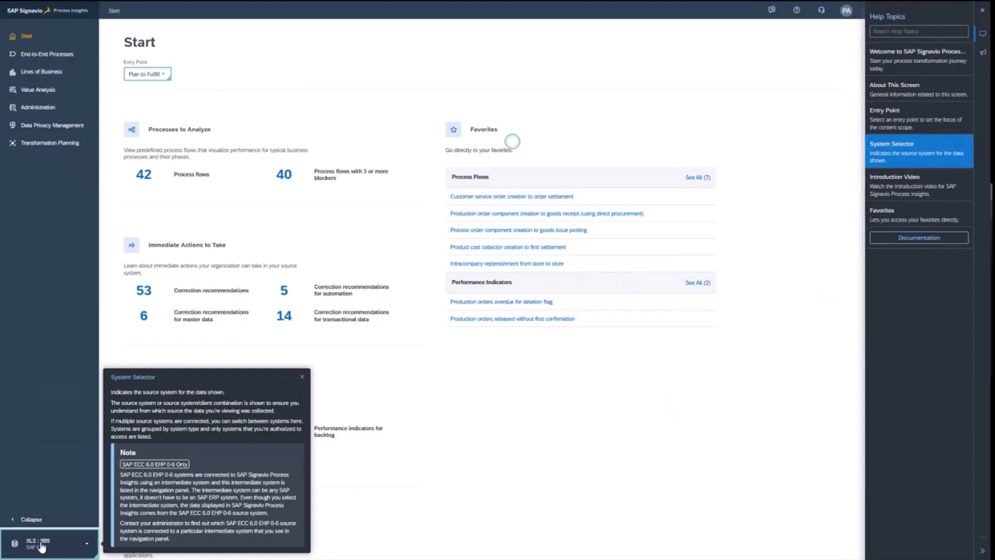
{"action": "left_click", "coordinate": [303, 377]}
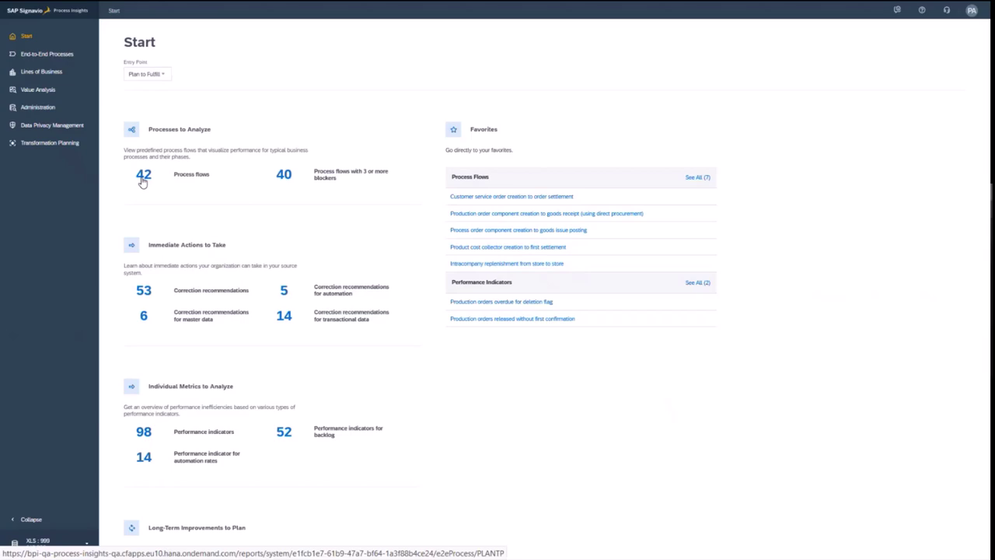
Open the process flow "Production order component creation to goods issue posting" from the Plan to Fulfill process flows and examine its stages
{"action": "left_click", "coordinate": [143, 178]}
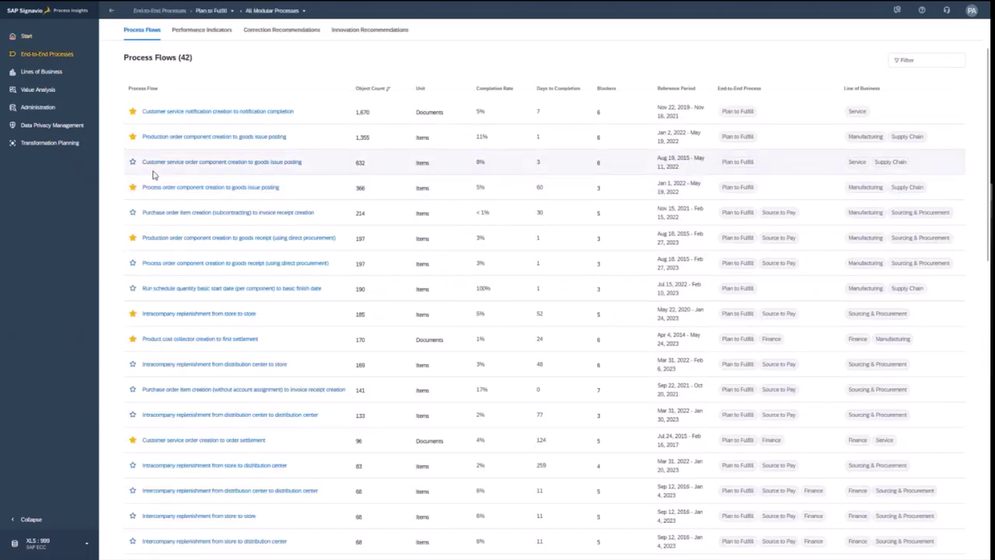
{"action": "left_click", "coordinate": [187, 139]}
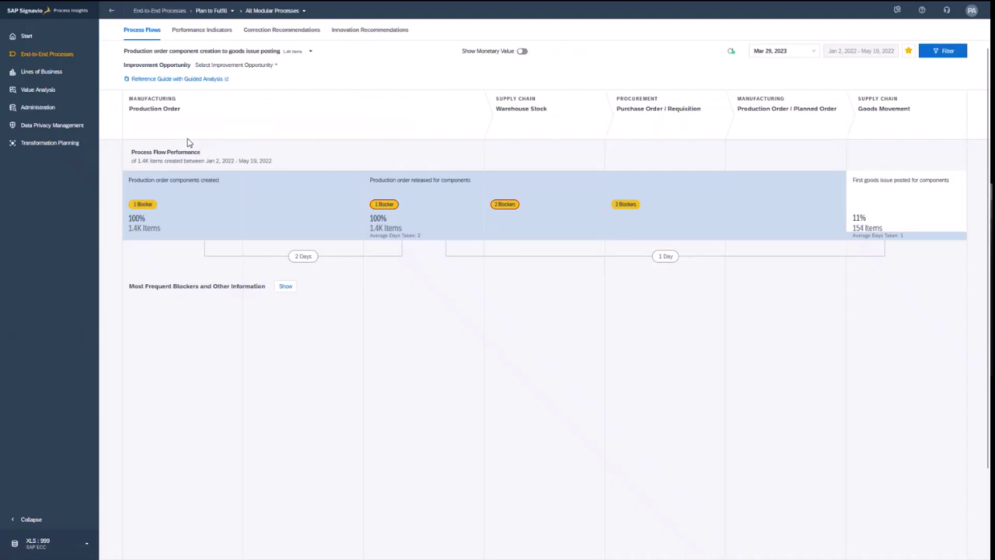
{"action": "left_click_drag", "start_coordinate": [129, 99], "coordinate": [178, 99]}
{"action": "left_click", "coordinate": [885, 99]}
{"action": "left_click", "coordinate": [144, 227]}
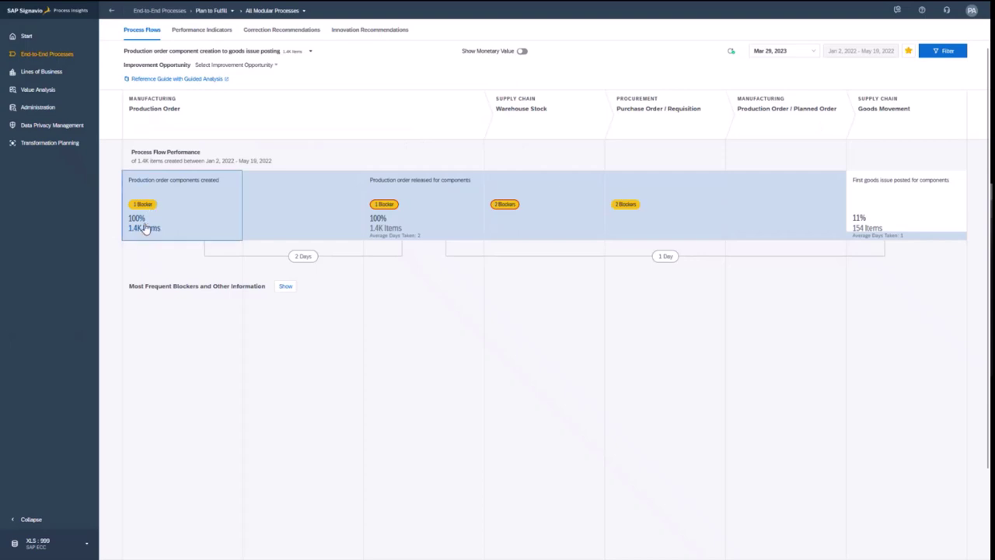
{"action": "left_click", "coordinate": [384, 226]}
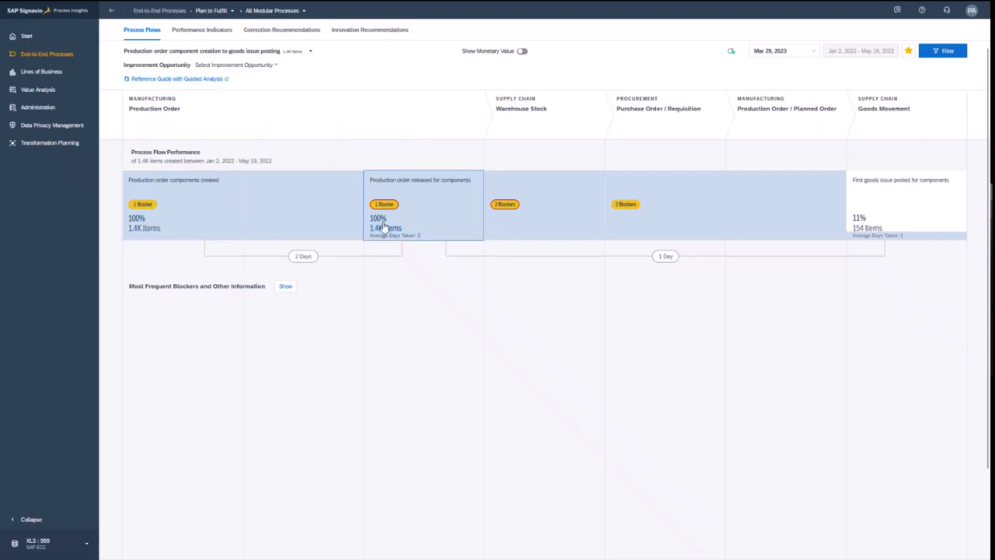
{"action": "left_click", "coordinate": [859, 230]}
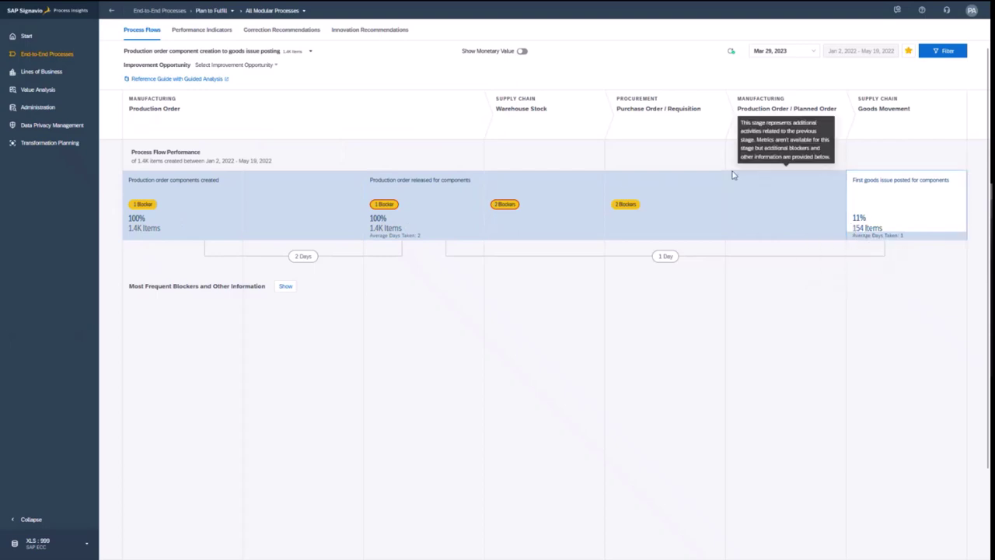
Show monetary values in the process flow and open the lead time analysis between production order components created and released
{"action": "left_click", "coordinate": [522, 51]}
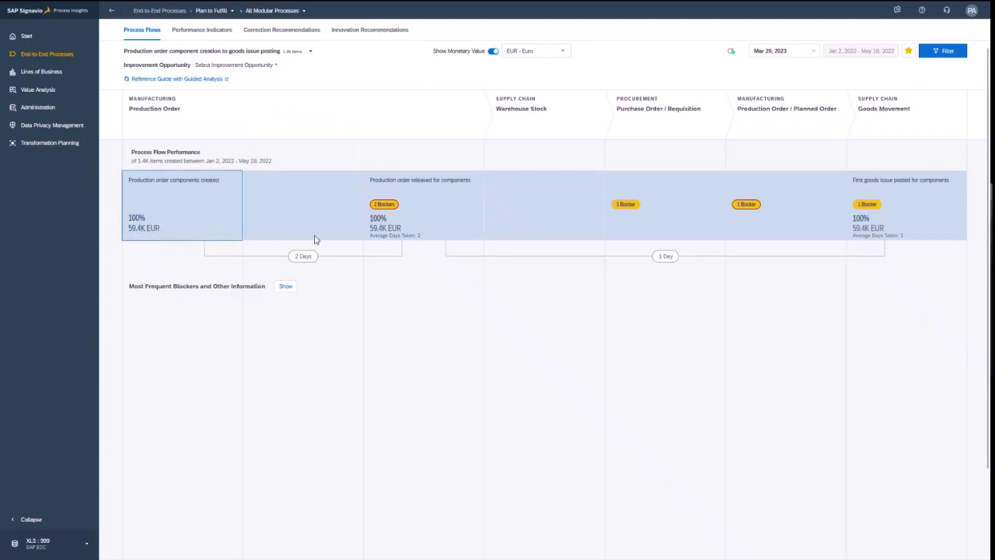
{"action": "mouse_move", "coordinate": [395, 239]}
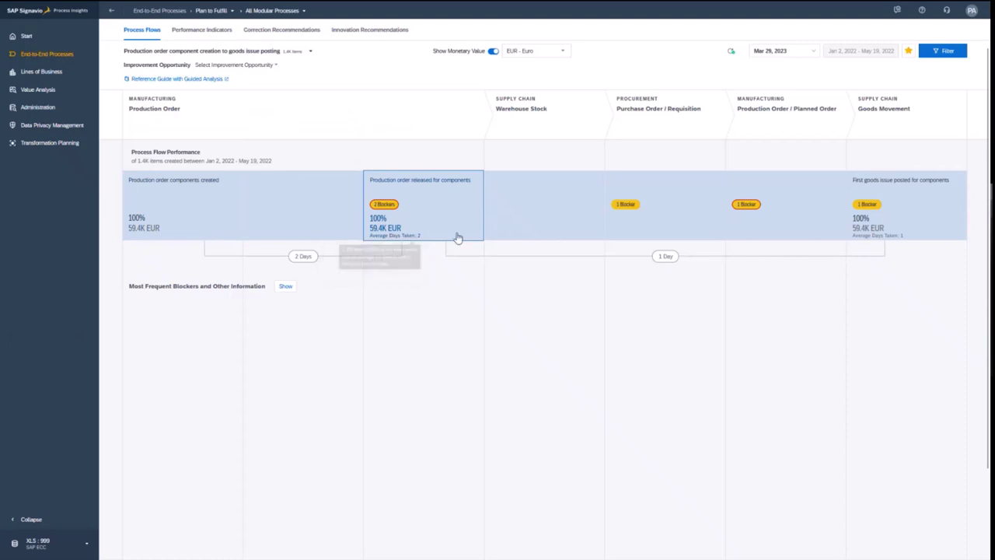
{"action": "mouse_move", "coordinate": [662, 261]}
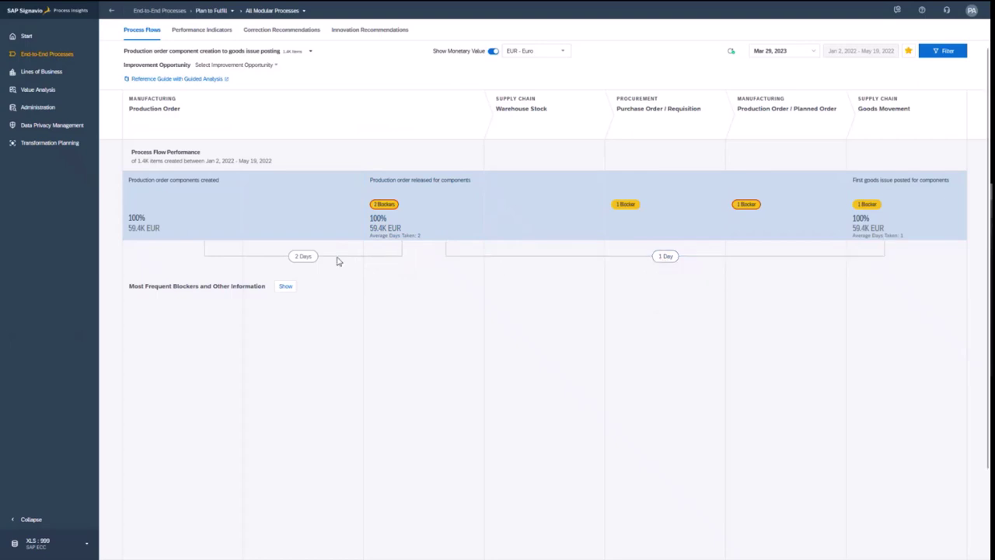
{"action": "mouse_move", "coordinate": [301, 260]}
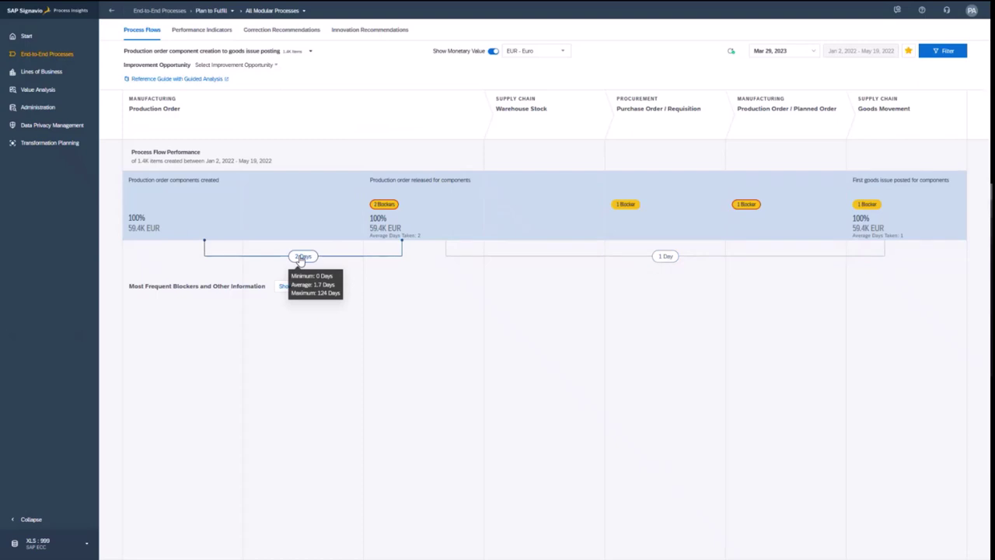
{"action": "left_click", "coordinate": [301, 257]}
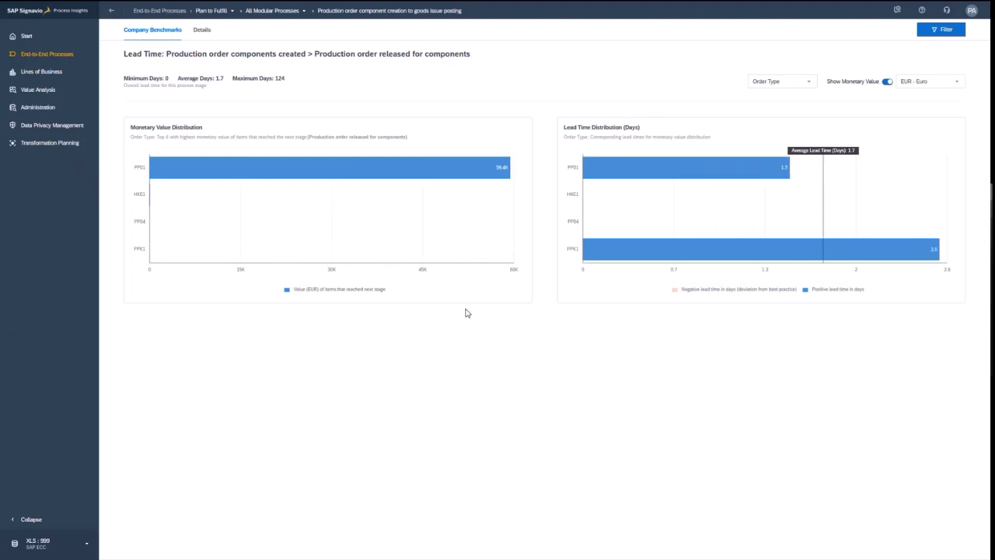
Break down the monetary value and lead time distribution charts by Plant
{"action": "mouse_move", "coordinate": [472, 233]}
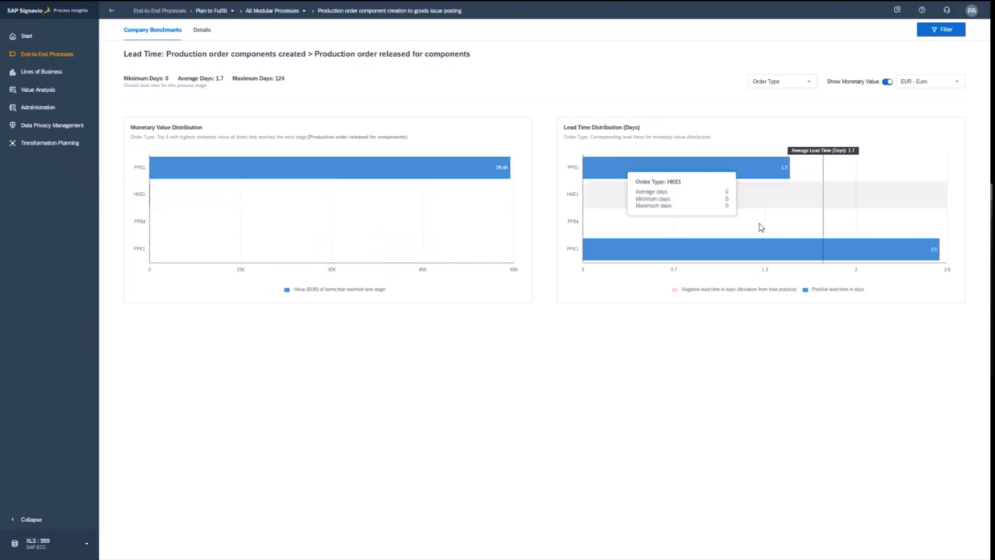
{"action": "mouse_move", "coordinate": [891, 258]}
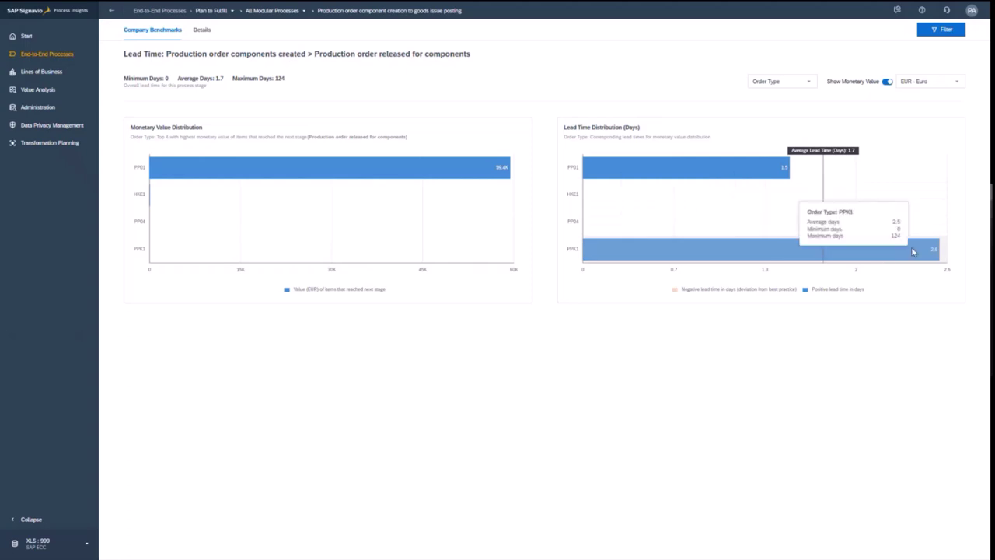
{"action": "left_click", "coordinate": [808, 82]}
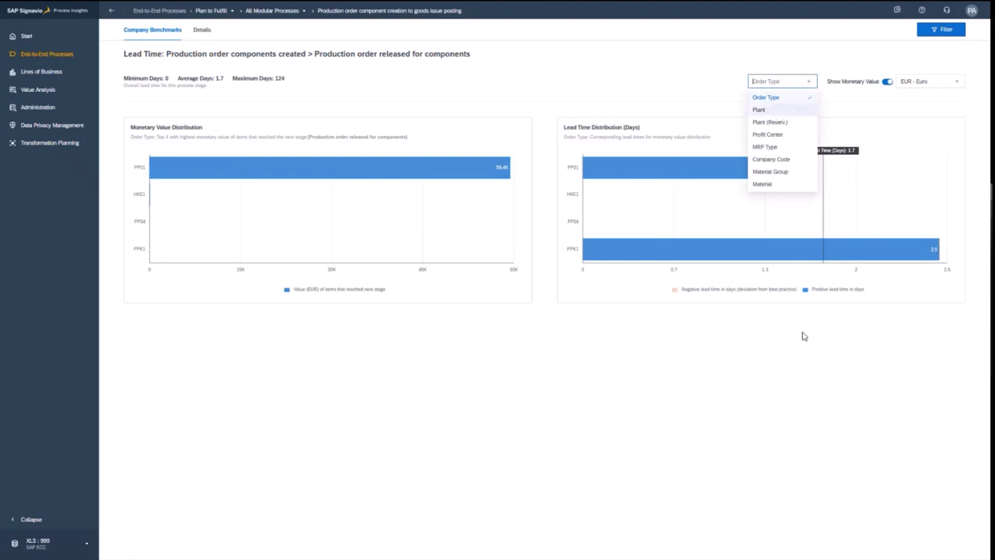
{"action": "key", "text": "Down"}
{"action": "key", "text": "Return"}
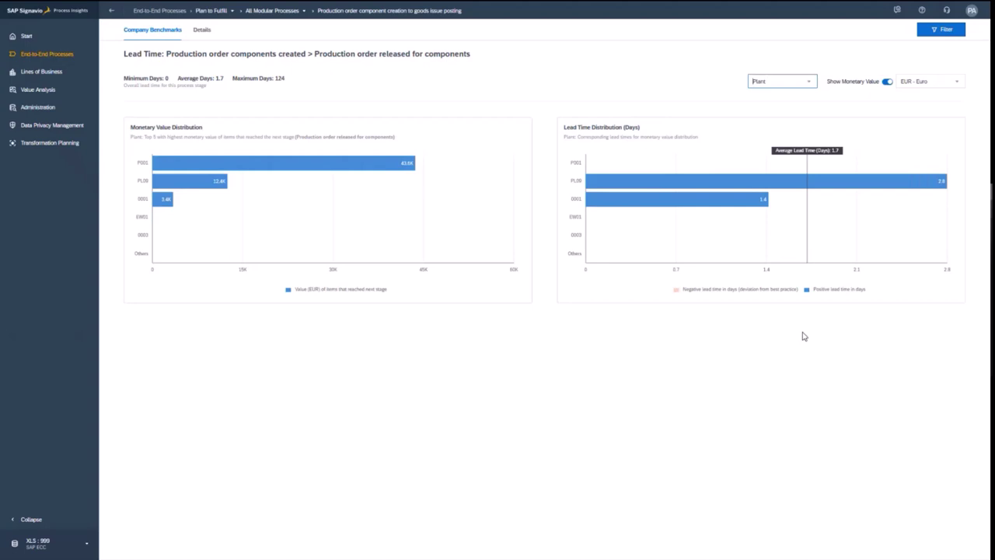
{"action": "mouse_move", "coordinate": [674, 179]}
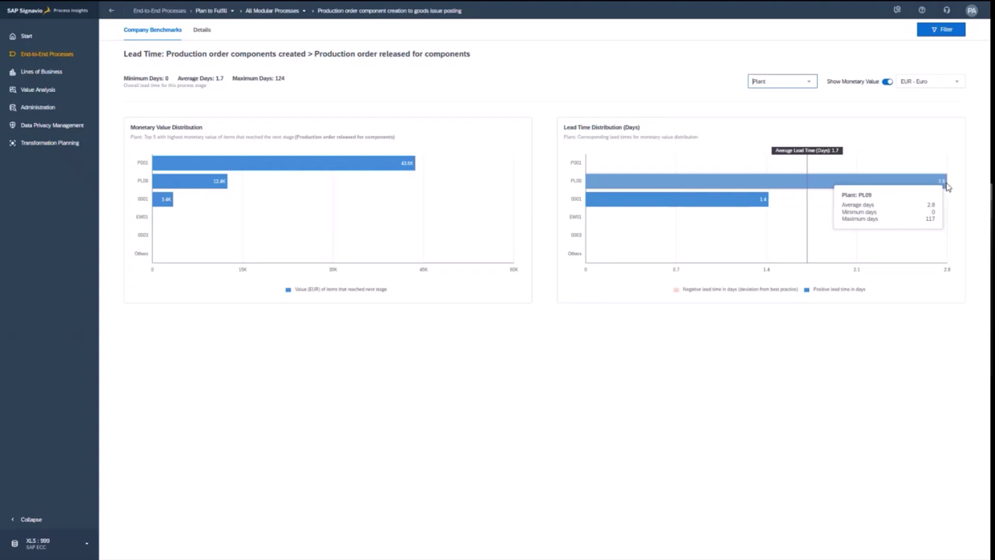
Filter the lead time analysis by Company Code 0001 (Italy) and examine the lead time distribution for plant PL09
{"action": "left_click", "coordinate": [940, 31]}
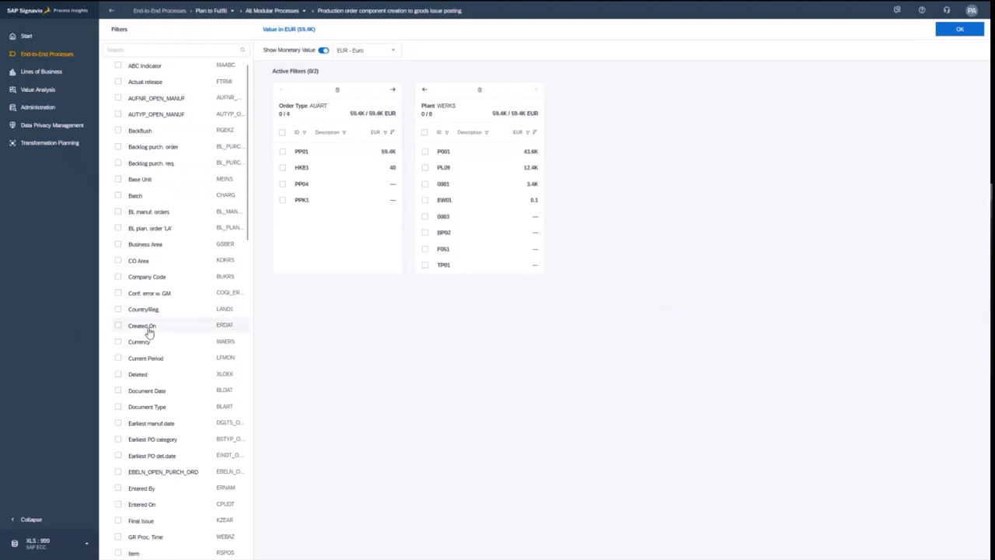
{"action": "scroll", "coordinate": [149, 332], "scroll_direction": "down", "scroll_amount": 5}
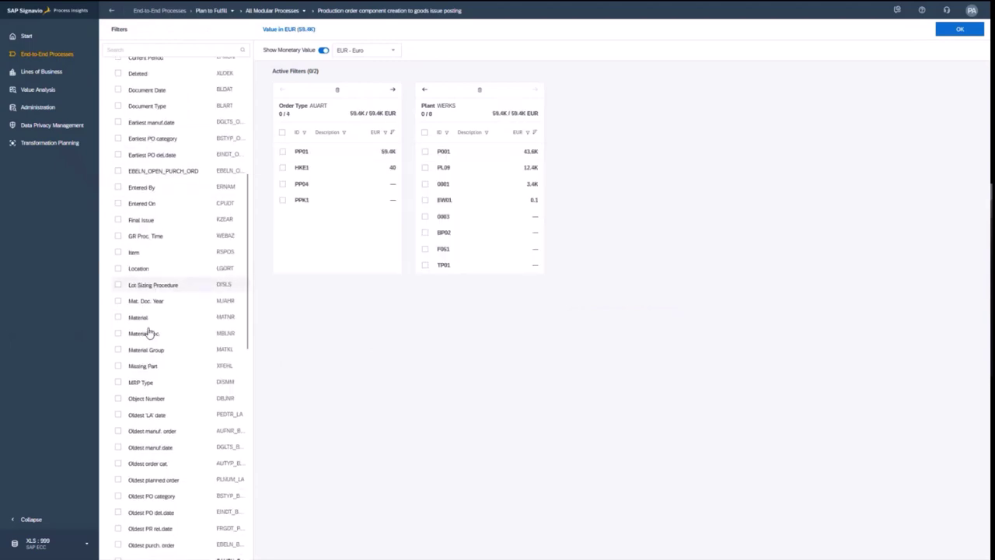
{"action": "scroll", "coordinate": [148, 332], "scroll_direction": "down", "scroll_amount": 5}
{"action": "scroll", "coordinate": [148, 333], "scroll_direction": "up", "scroll_amount": 10}
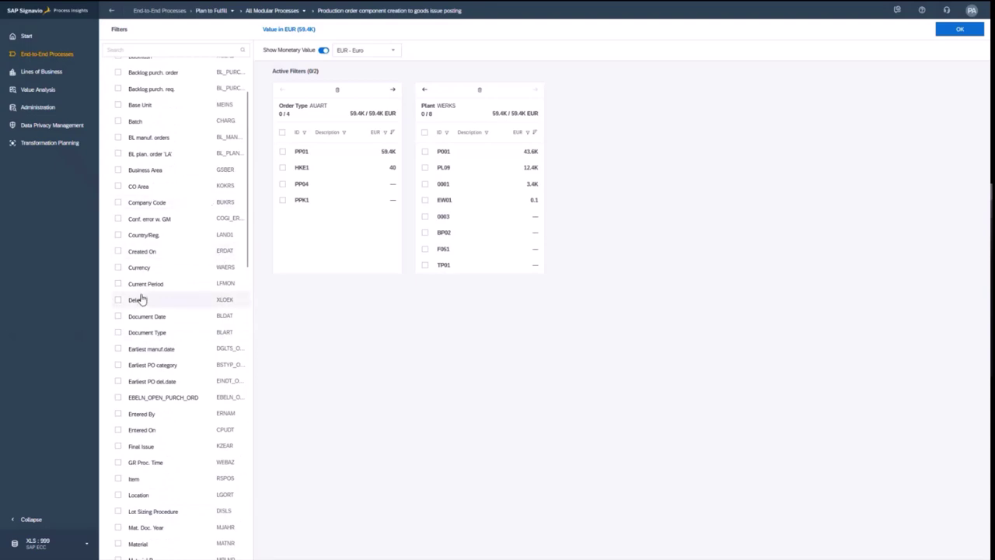
{"action": "left_click", "coordinate": [118, 203]}
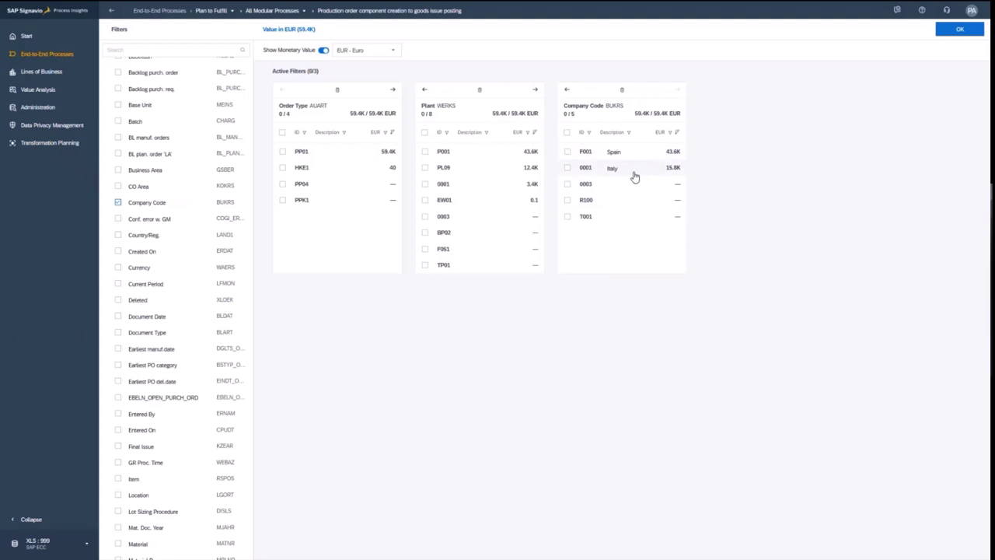
{"action": "left_click", "coordinate": [568, 168]}
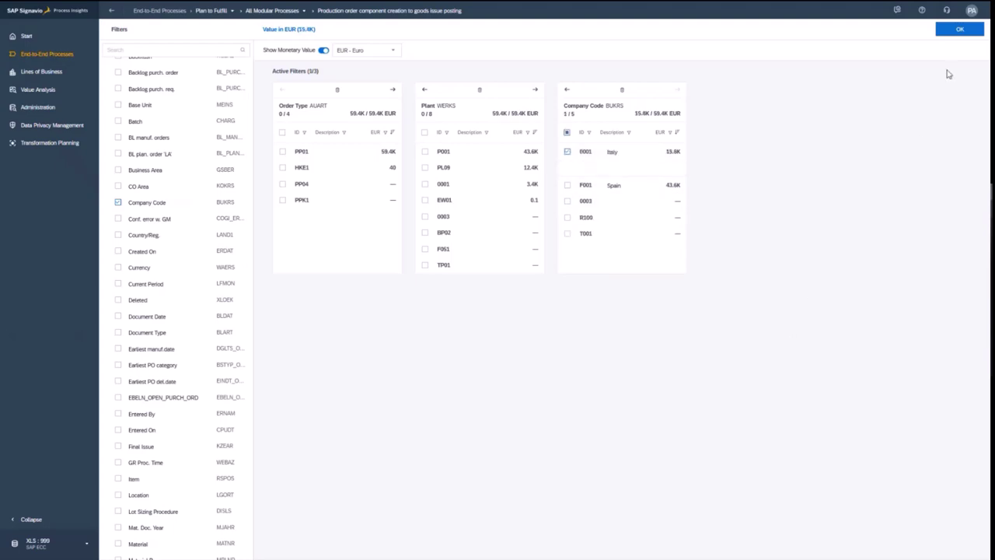
{"action": "left_click", "coordinate": [960, 31]}
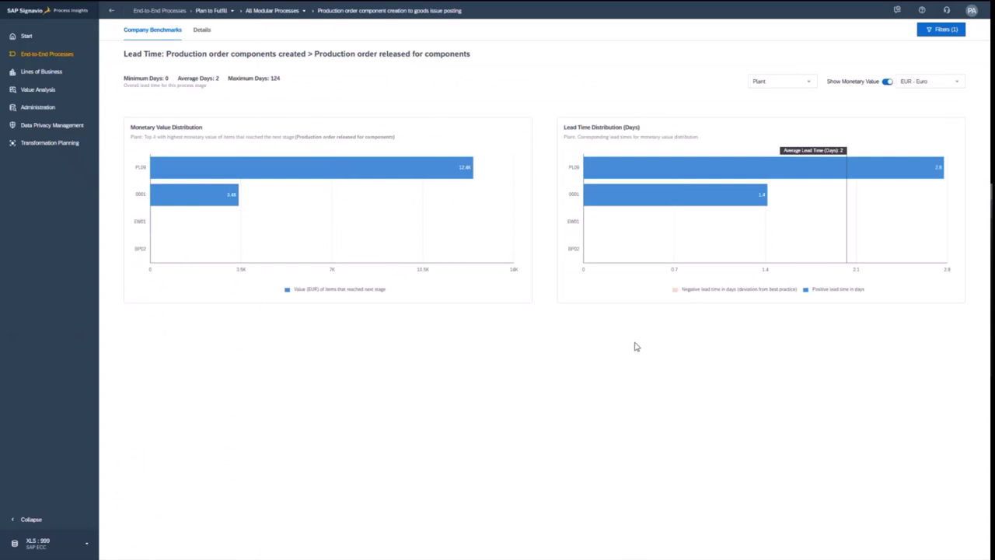
{"action": "mouse_move", "coordinate": [659, 182]}
{"action": "mouse_move", "coordinate": [642, 166]}
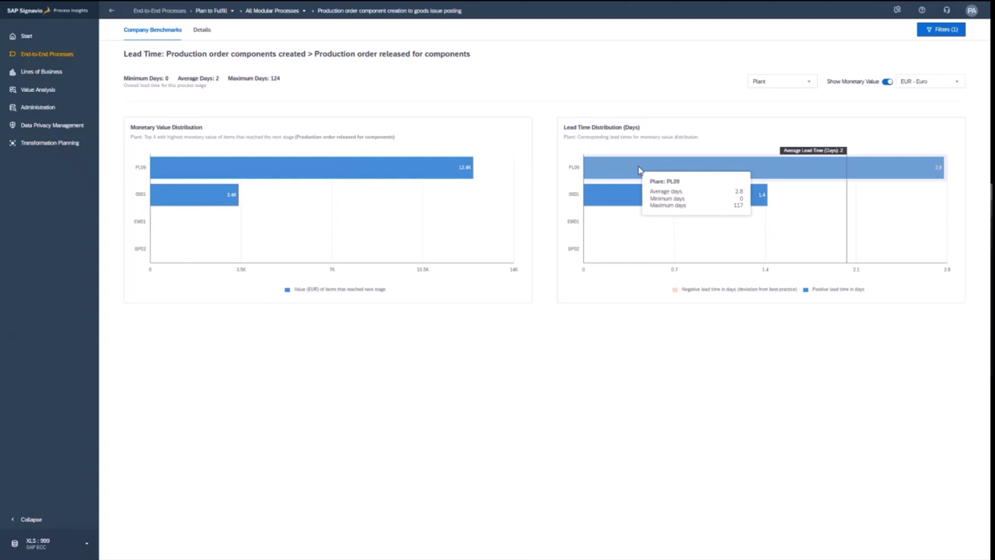
Clear the Italy company code selection from the filters and apply the change to the lead time analysis
{"action": "left_click", "coordinate": [947, 30]}
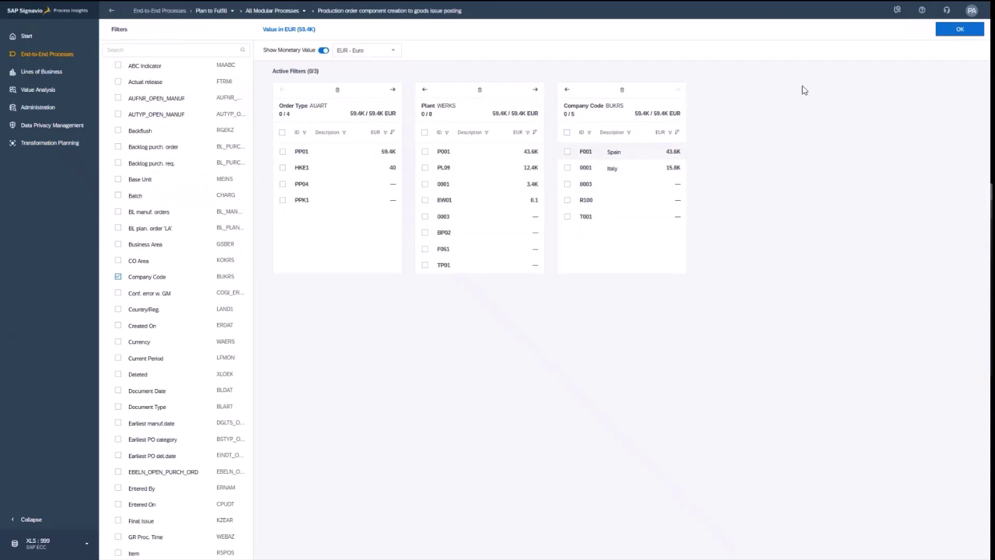
{"action": "left_click", "coordinate": [961, 29]}
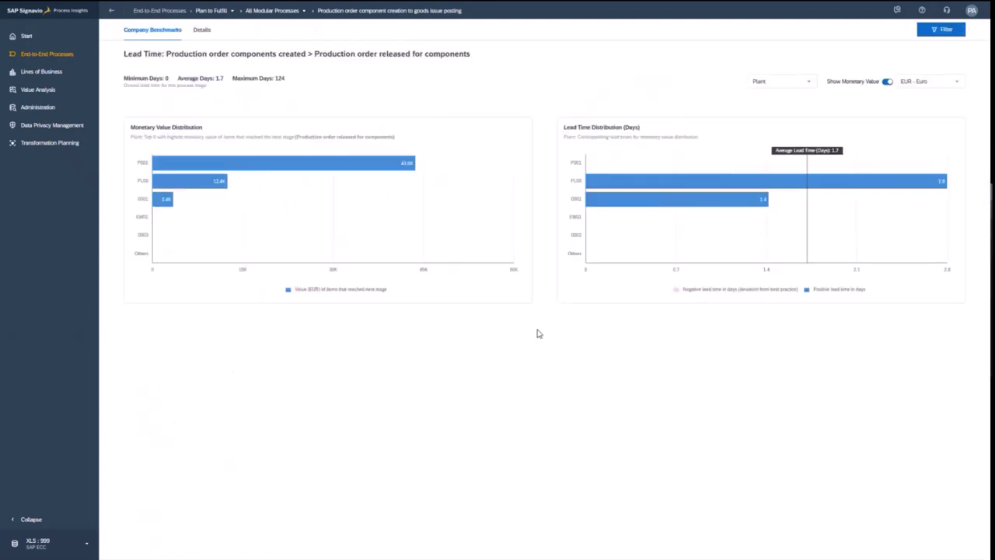
Return to the process flow and, from the component release stage's blockers, open "Open production order components with planned requirements date in the past"
{"action": "left_click", "coordinate": [404, 17]}
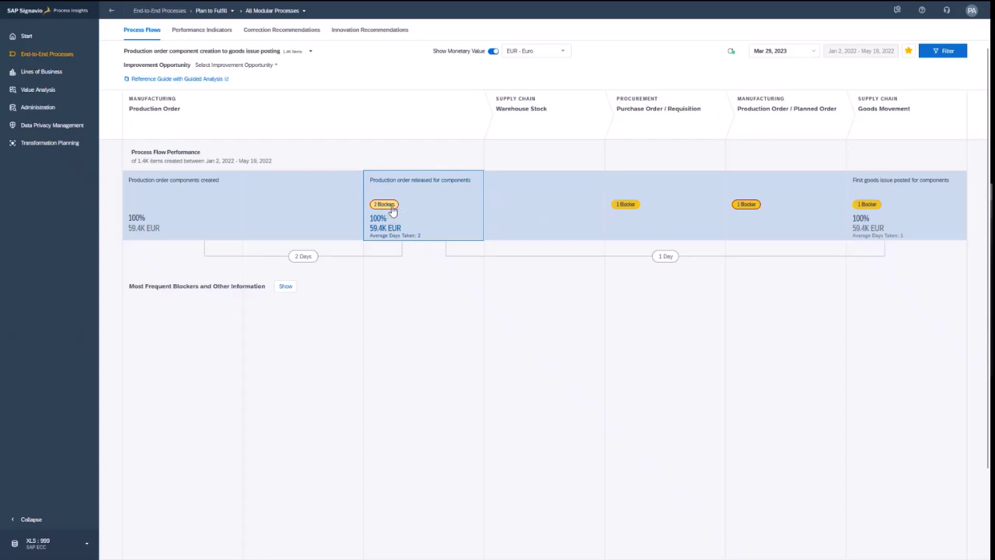
{"action": "left_click", "coordinate": [394, 207]}
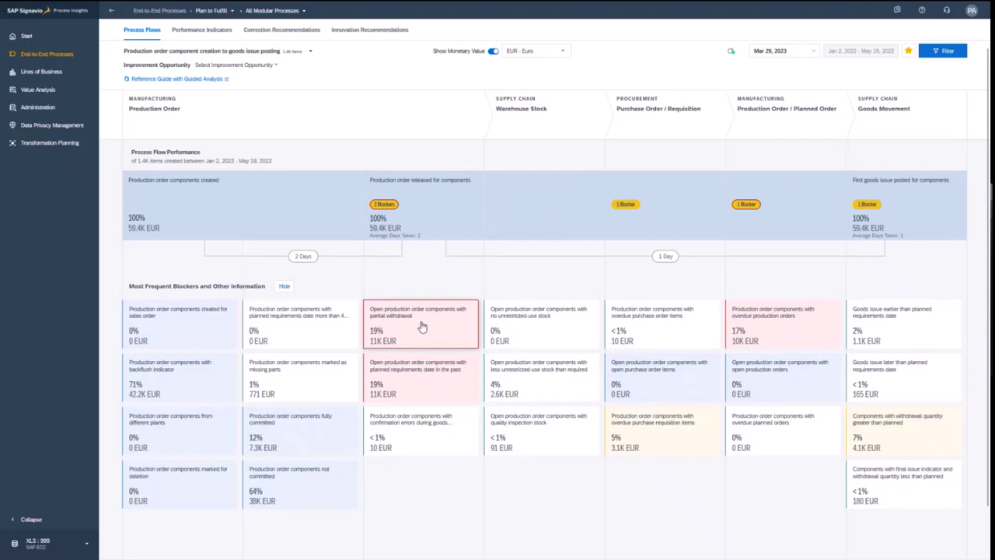
{"action": "left_click", "coordinate": [407, 390]}
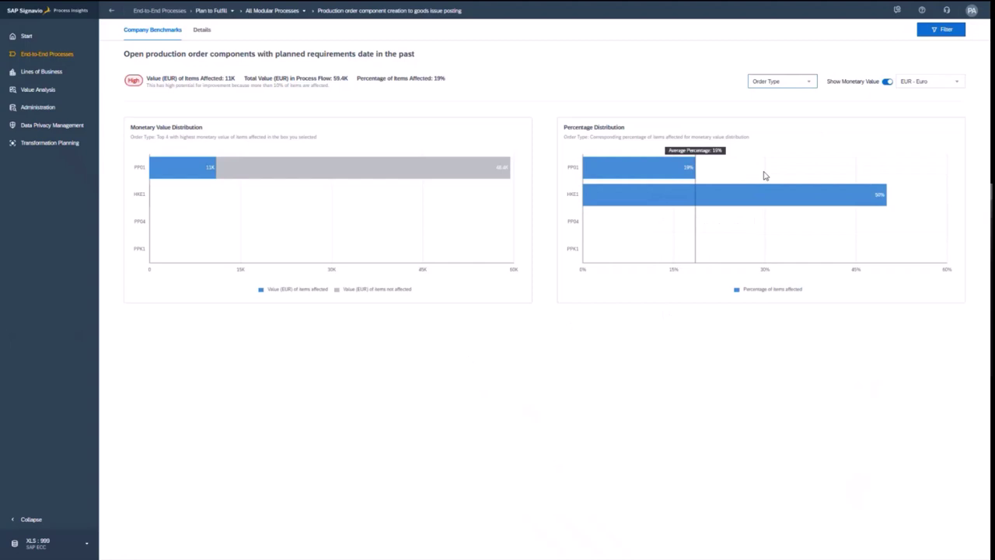
Break down the blocker's distribution charts by Plant and compare affected values and percentages across the plants
{"action": "left_click", "coordinate": [811, 81]}
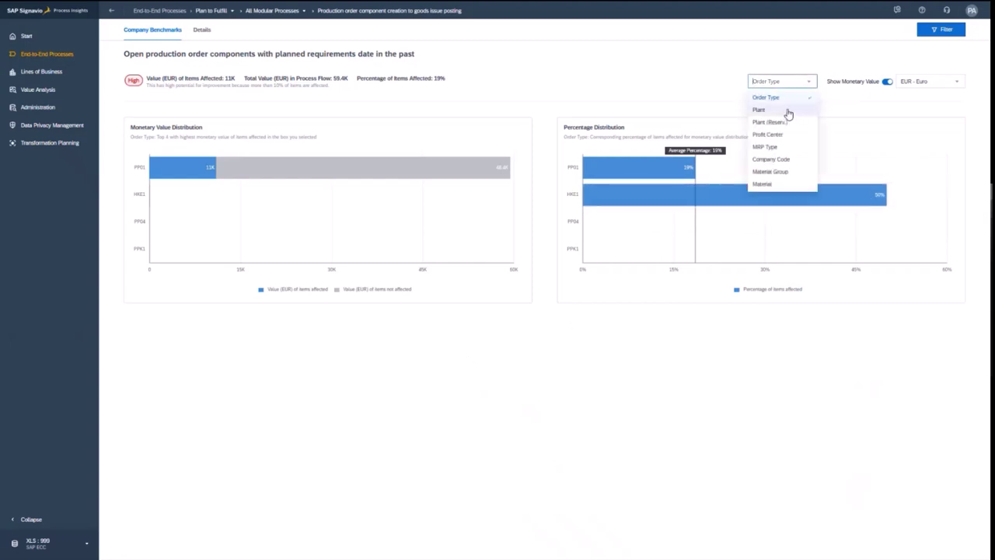
{"action": "key", "text": "Down"}
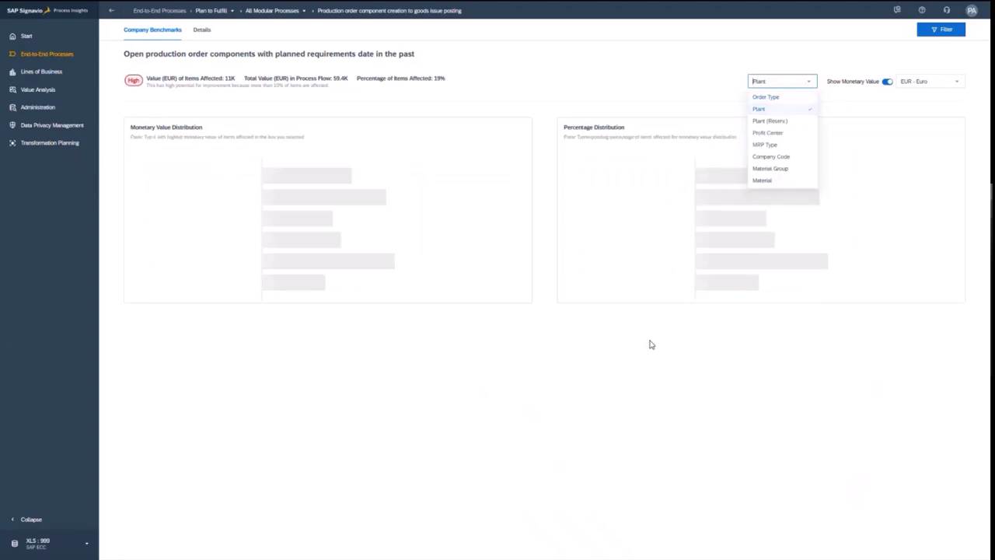
{"action": "key", "text": "Return"}
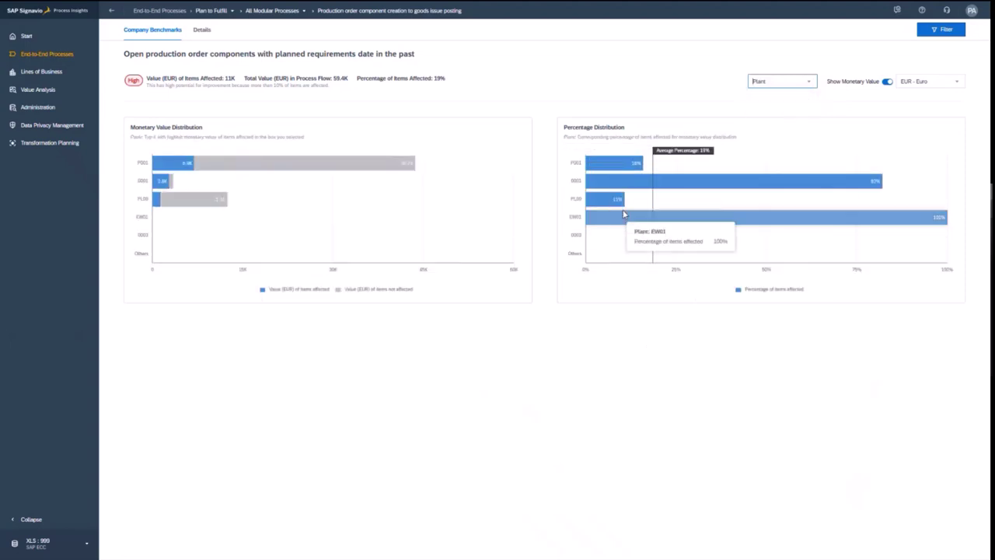
{"action": "mouse_move", "coordinate": [621, 203]}
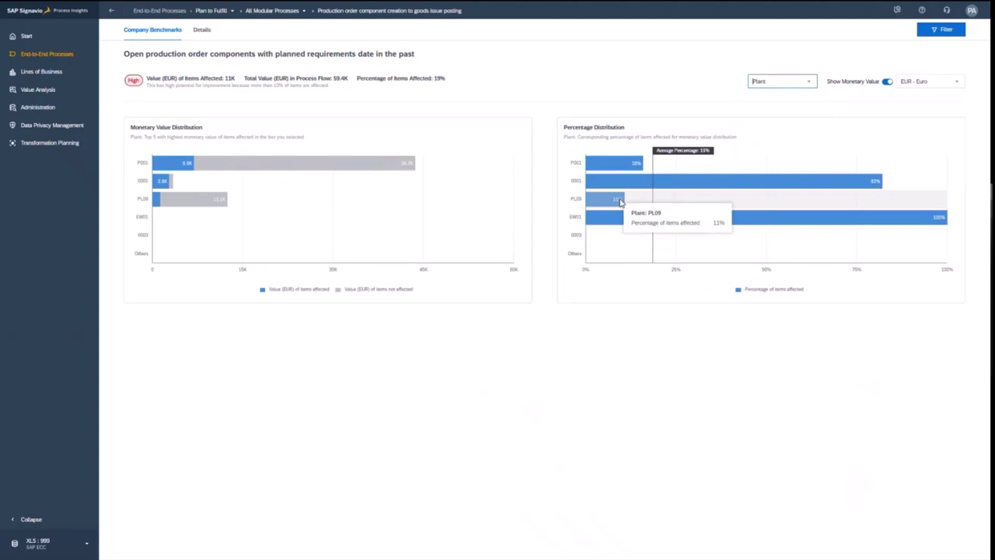
{"action": "mouse_move", "coordinate": [207, 202]}
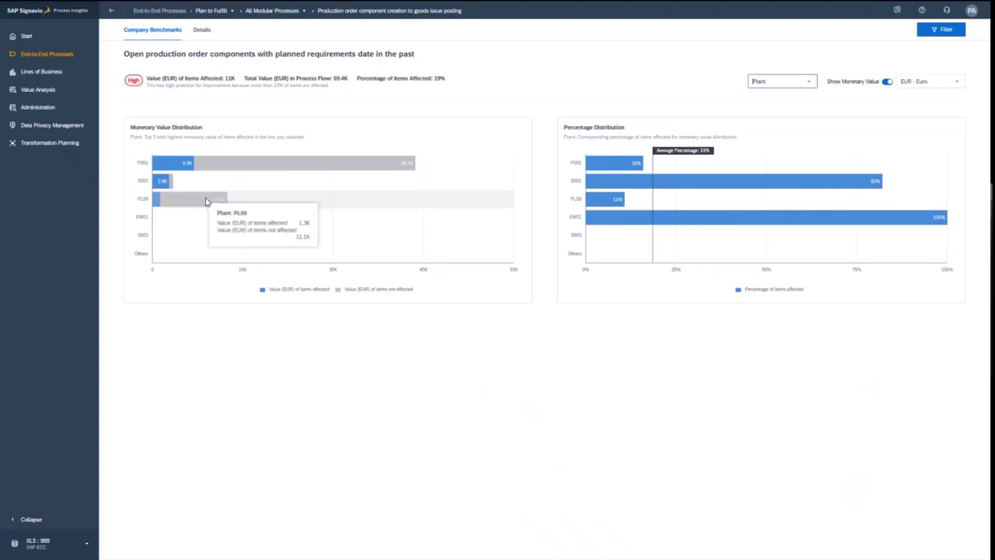
{"action": "mouse_move", "coordinate": [229, 173]}
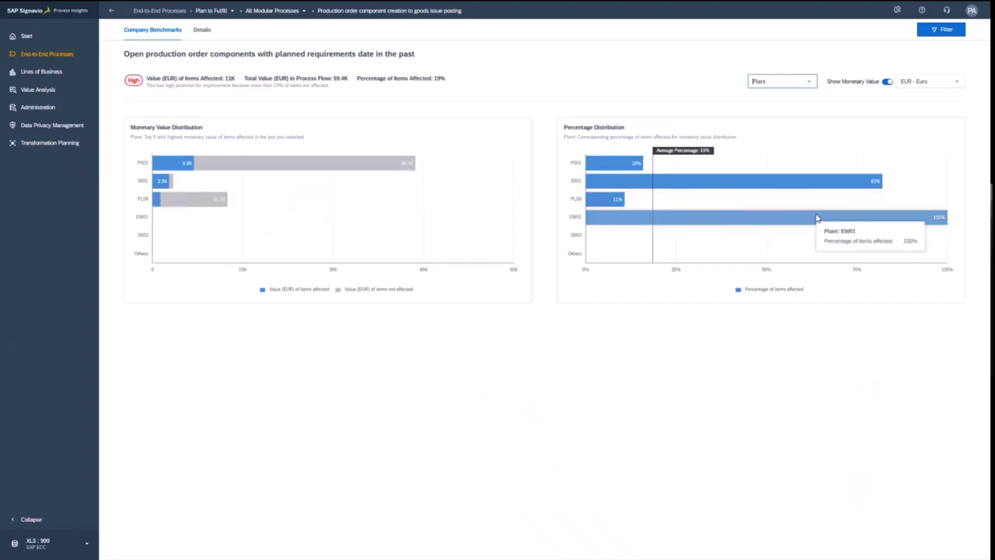
Return to the process flow and highlight the blockers relevant to the improvement opportunity "Improve on-time in-full delivery rate"
{"action": "left_click", "coordinate": [373, 13]}
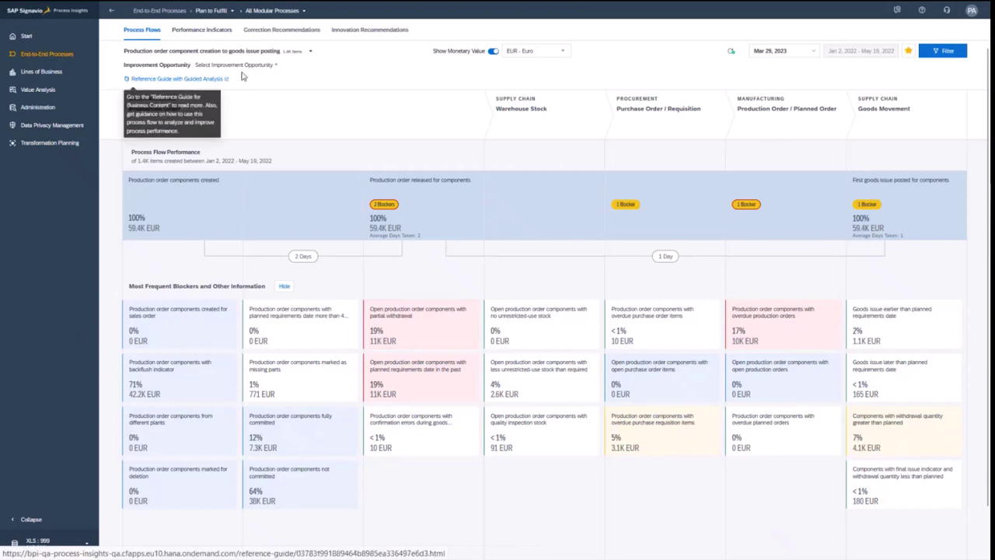
{"action": "left_click", "coordinate": [264, 66]}
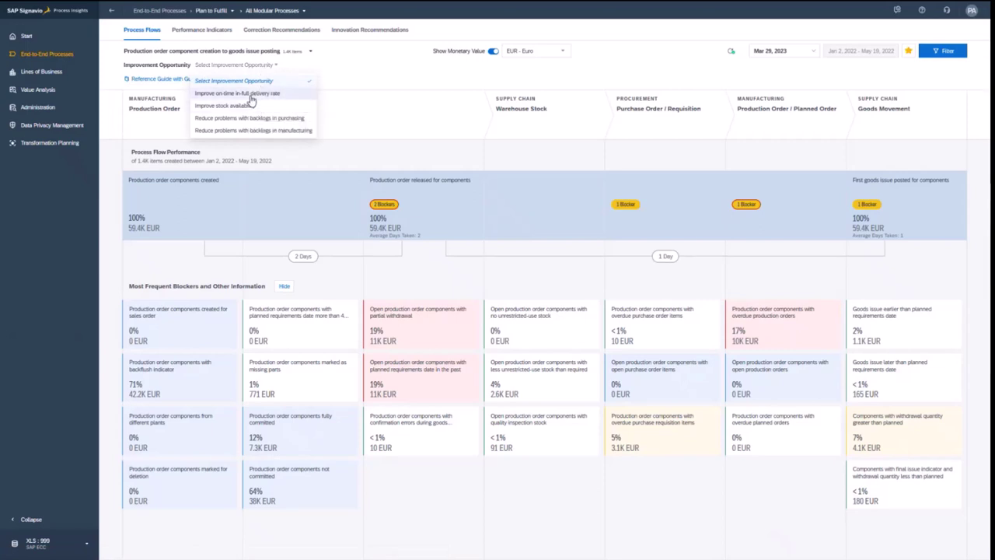
{"action": "left_click", "coordinate": [251, 97]}
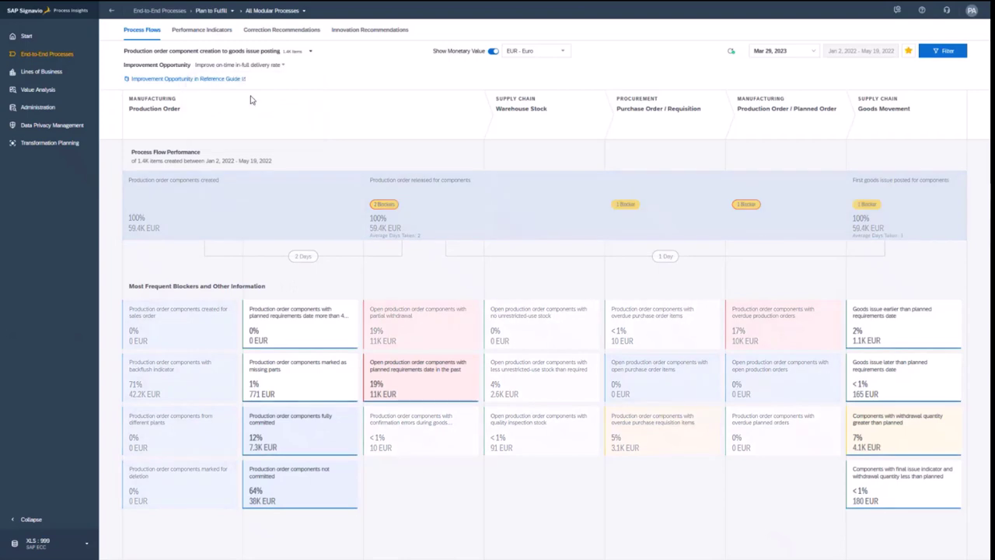
Examine the blockers highlighted for "Improve stock availability" and for "Reduce problems with backlogs in purchasing"
{"action": "left_click", "coordinate": [280, 68]}
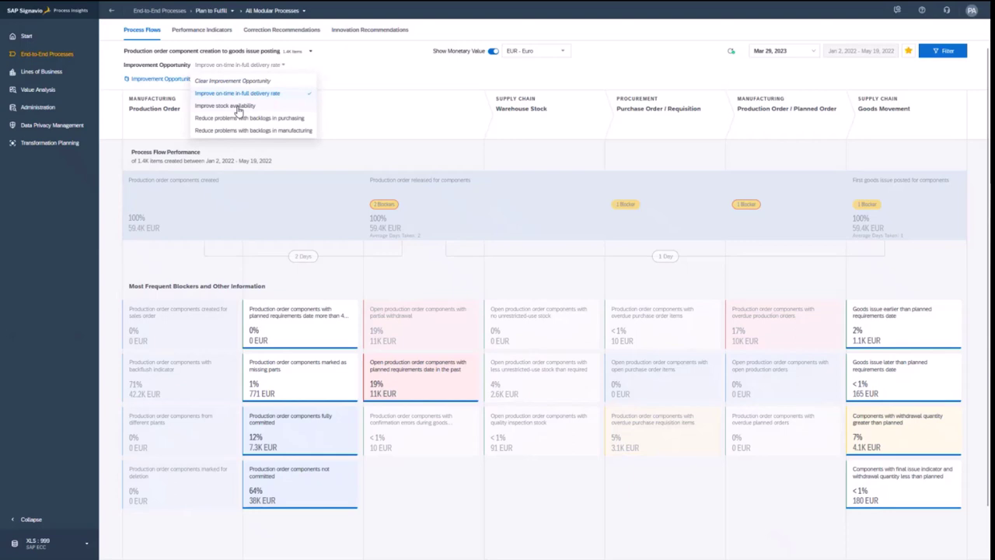
{"action": "left_click", "coordinate": [266, 106]}
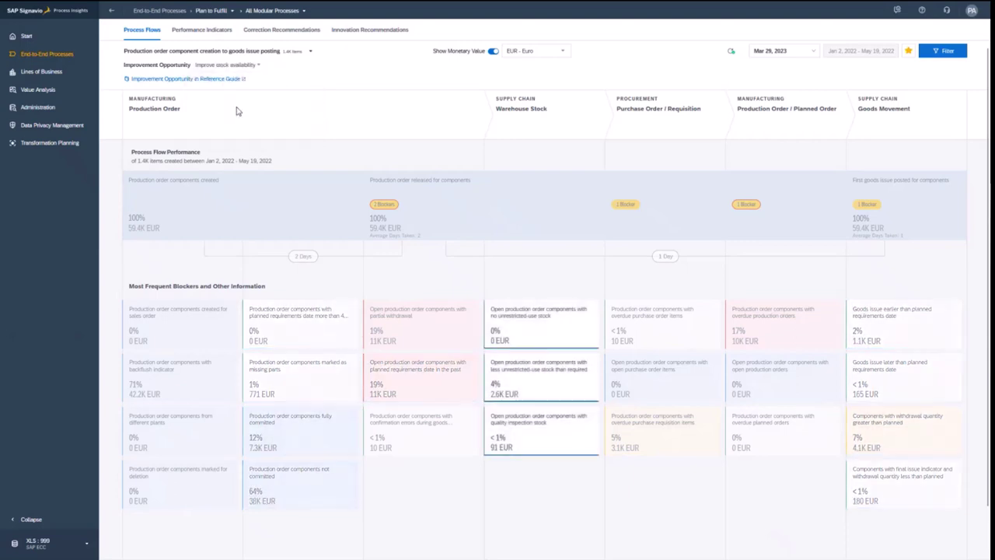
{"action": "left_click", "coordinate": [260, 68]}
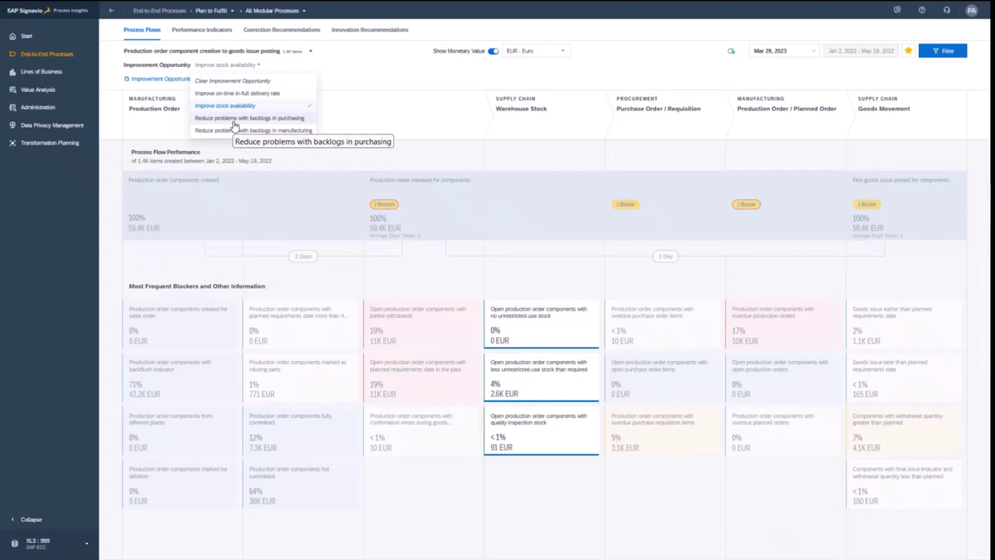
{"action": "left_click", "coordinate": [233, 121]}
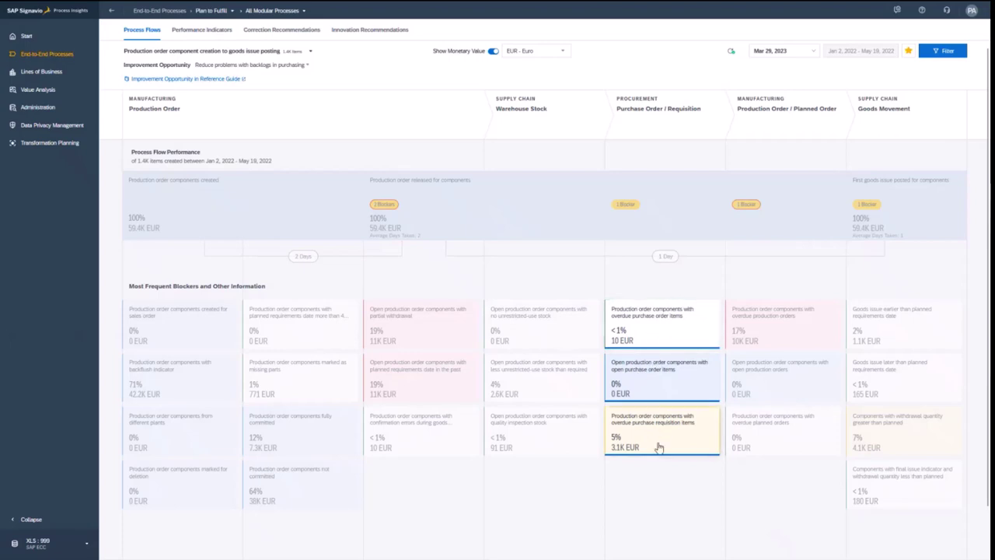
Select the improvement opportunity "Improve on-time in-full delivery rate" again and open its topic in the reference guide
{"action": "left_click", "coordinate": [270, 67]}
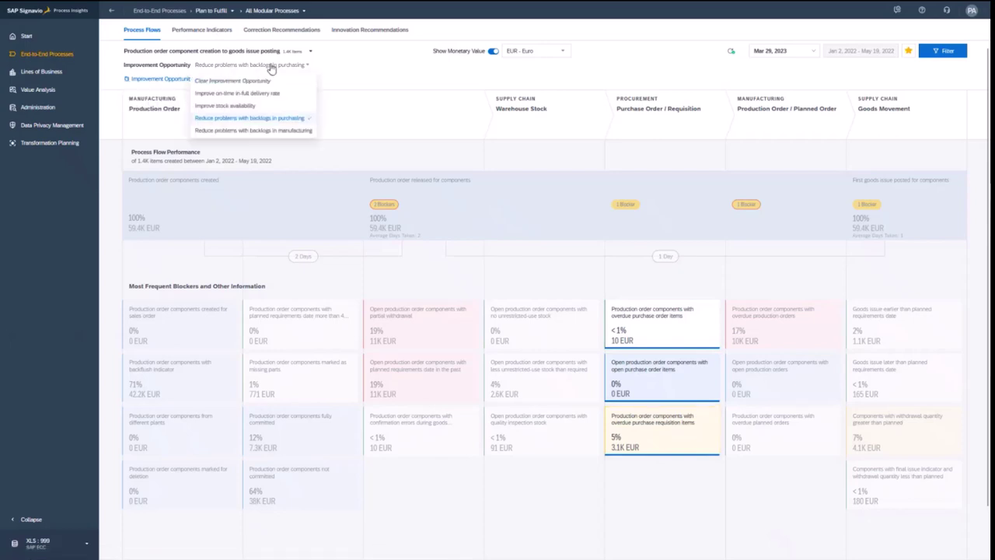
{"action": "left_click", "coordinate": [226, 94]}
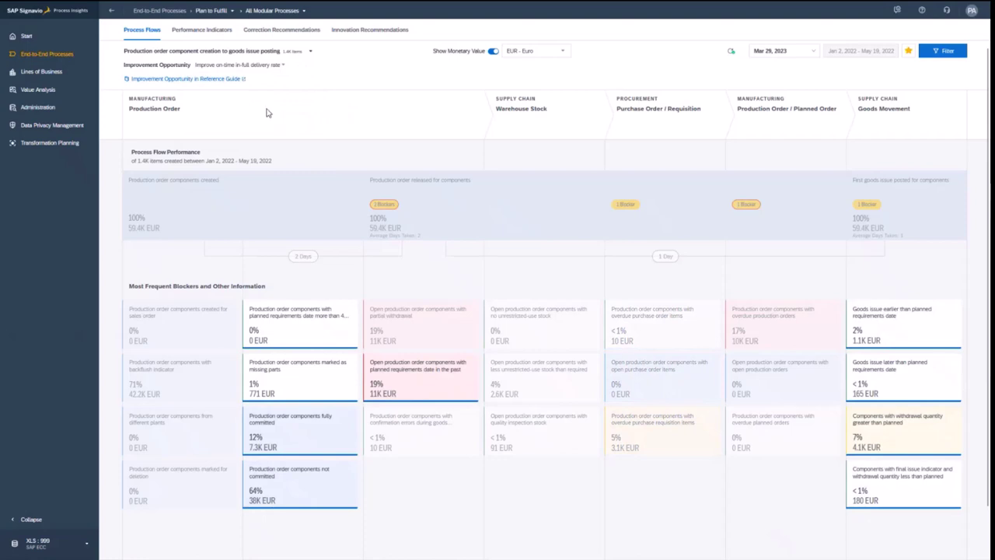
{"action": "left_click", "coordinate": [208, 80]}
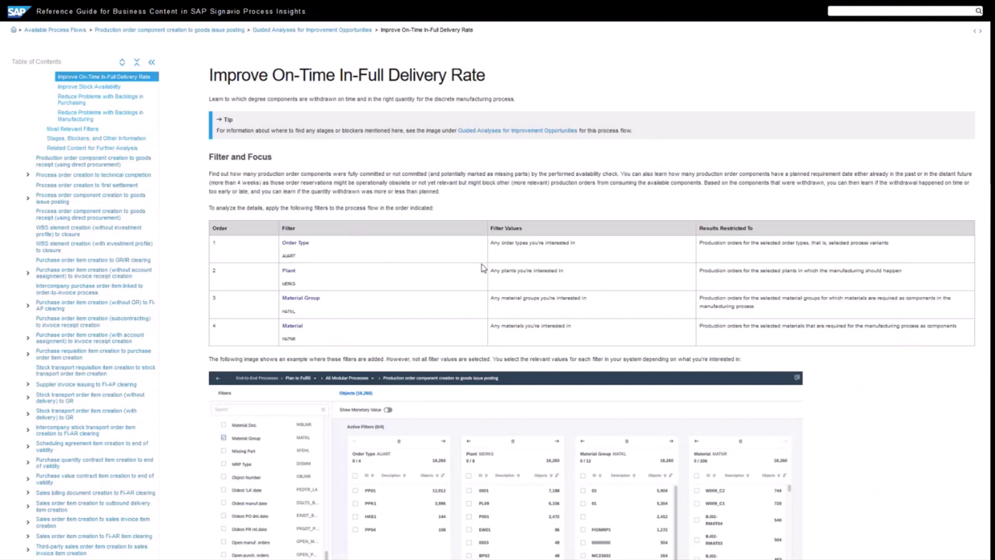
Read the on-time in-full delivery topic's filter and results analysis guidance, and open the "Improve Stock Availability" topic
{"action": "scroll", "coordinate": [482, 268], "scroll_direction": "down", "scroll_amount": 4}
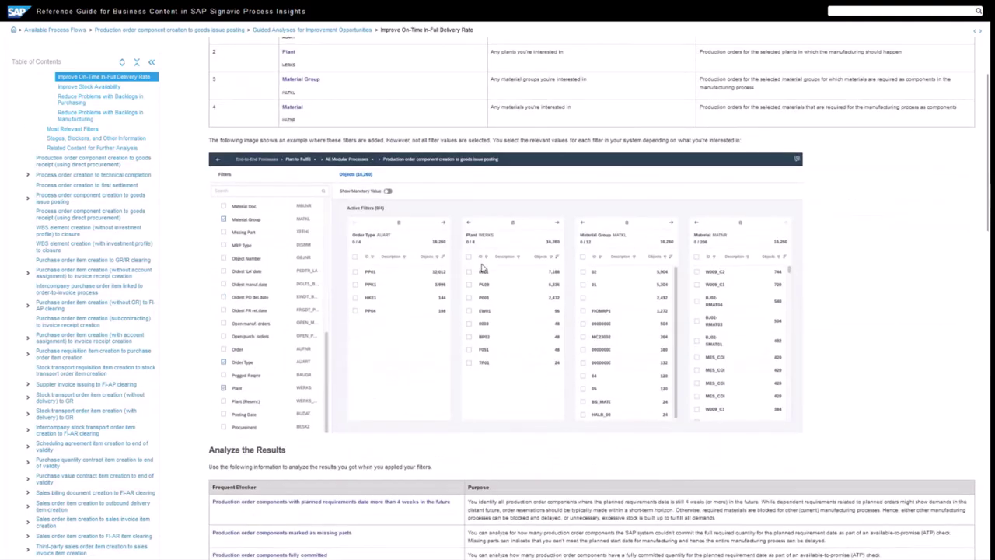
{"action": "scroll", "coordinate": [482, 268], "scroll_direction": "down", "scroll_amount": 2}
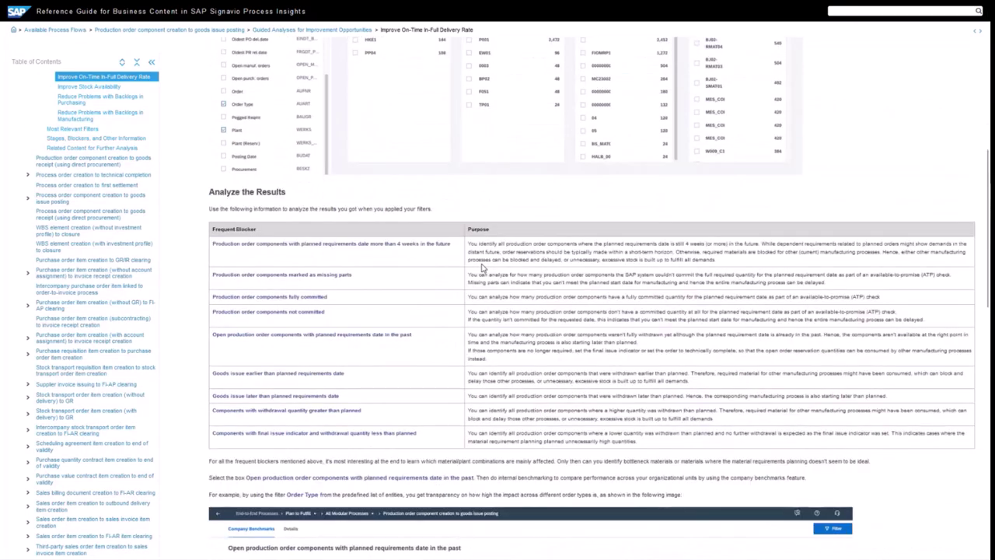
{"action": "scroll", "coordinate": [482, 268], "scroll_direction": "down", "scroll_amount": 2}
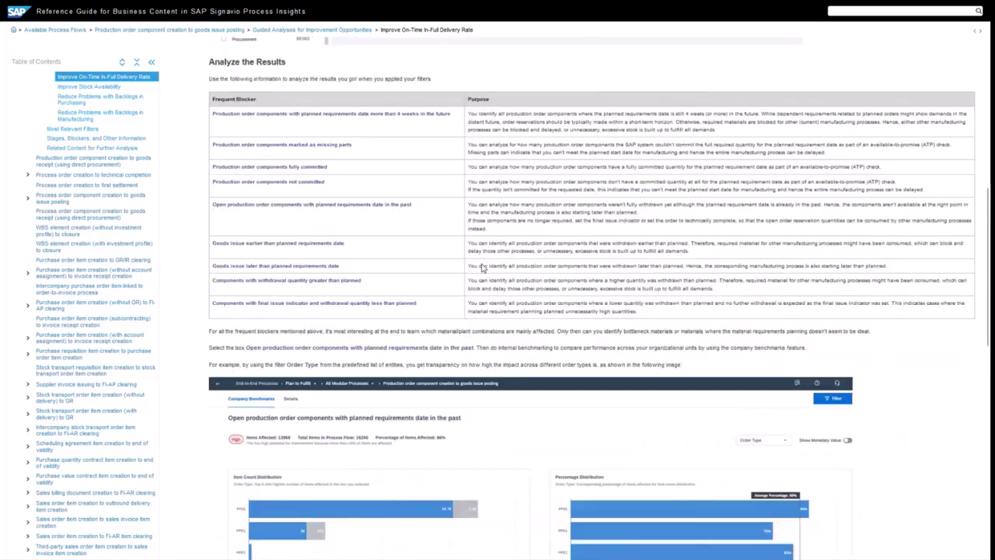
{"action": "scroll", "coordinate": [482, 267], "scroll_direction": "down", "scroll_amount": 3}
{"action": "scroll", "coordinate": [482, 268], "scroll_direction": "up", "scroll_amount": 2}
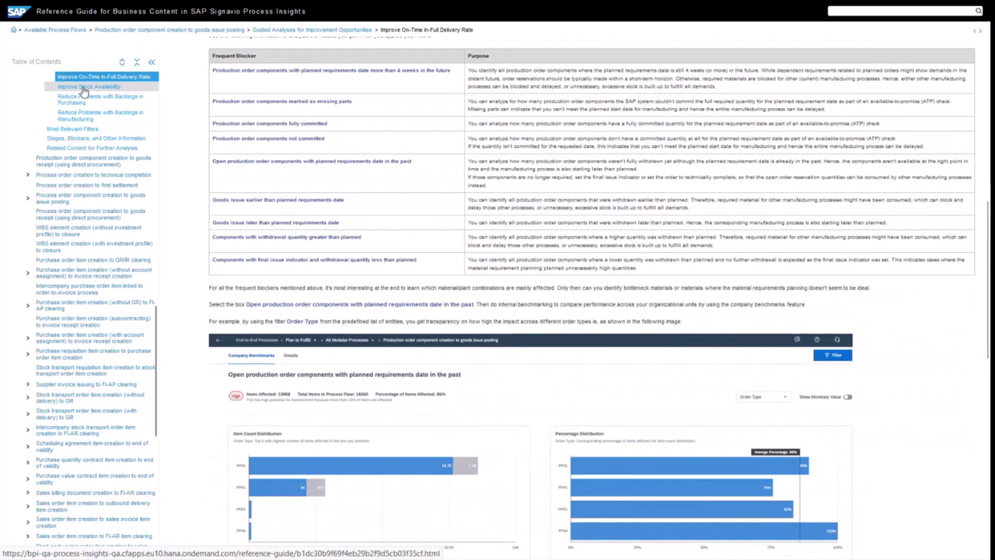
{"action": "left_click", "coordinate": [83, 91]}
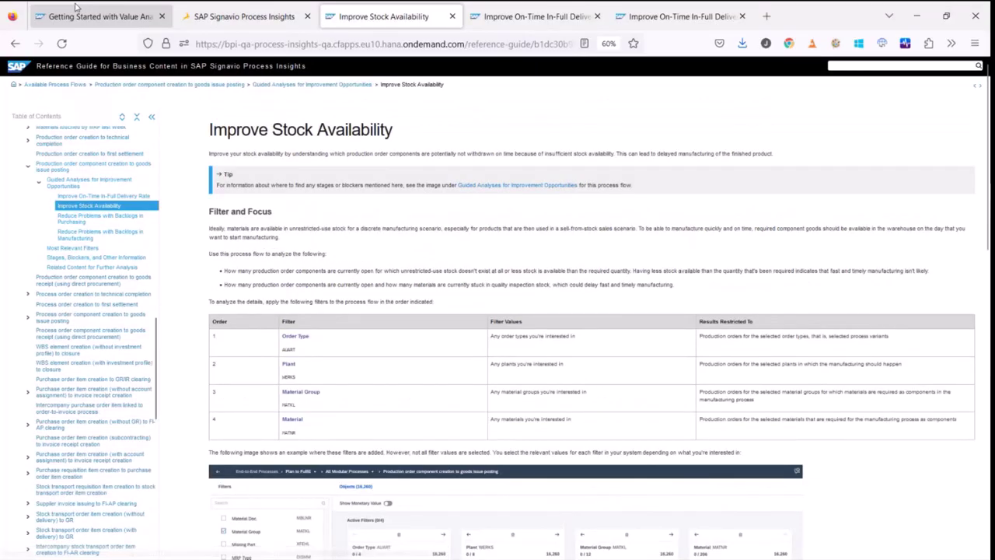
Switch back to SAP Signavio Process Insights and clear the selected improvement opportunity from the process flow
{"action": "left_click", "coordinate": [244, 16]}
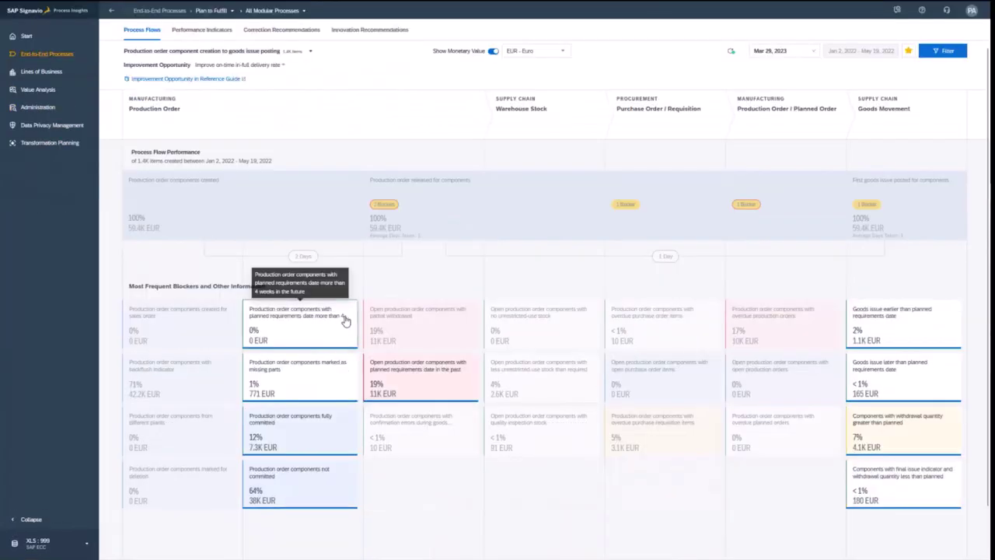
{"action": "left_click", "coordinate": [278, 65]}
{"action": "left_click", "coordinate": [237, 82]}
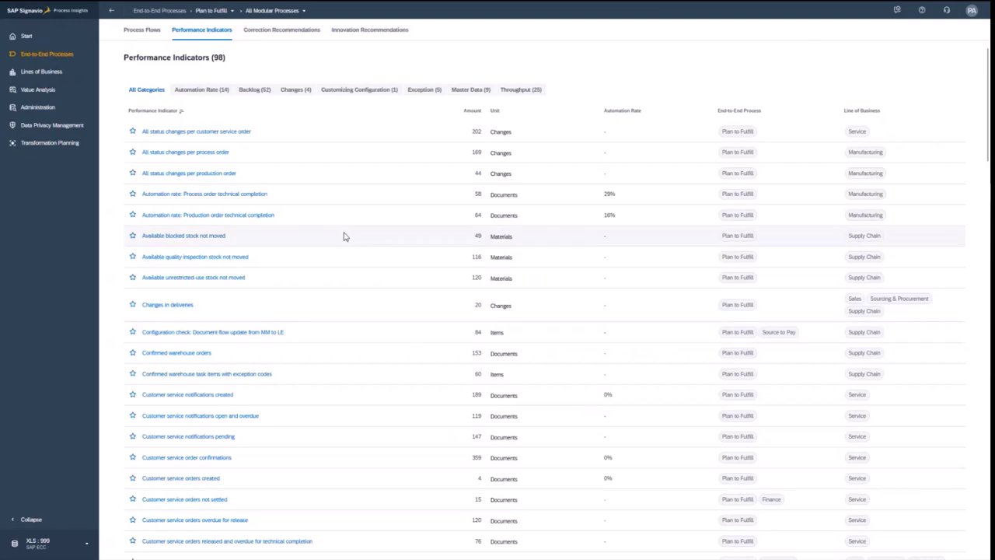
Filter the performance indicators to the Automation Rate category, open "Production orders created" and check its industry benchmark details
{"action": "left_click", "coordinate": [215, 93]}
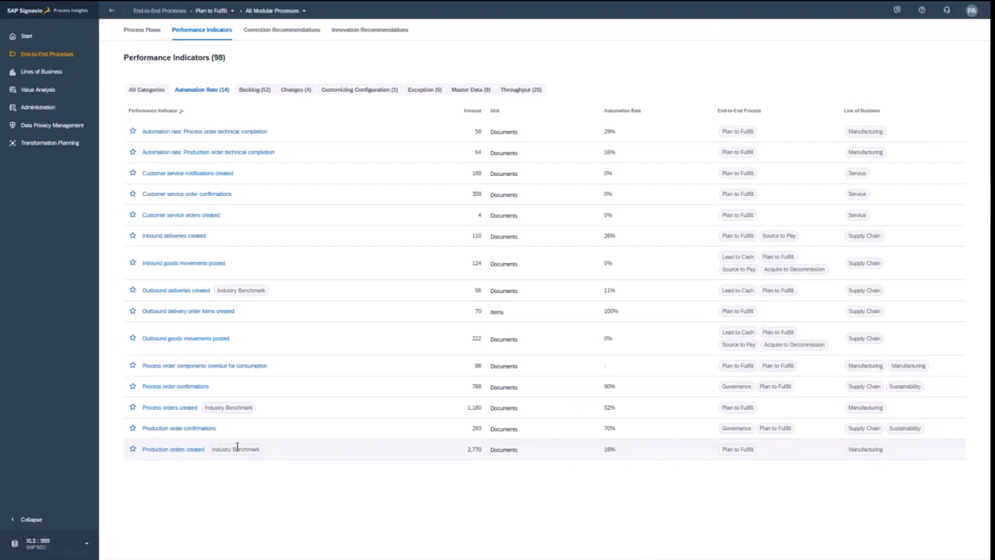
{"action": "left_click", "coordinate": [162, 451]}
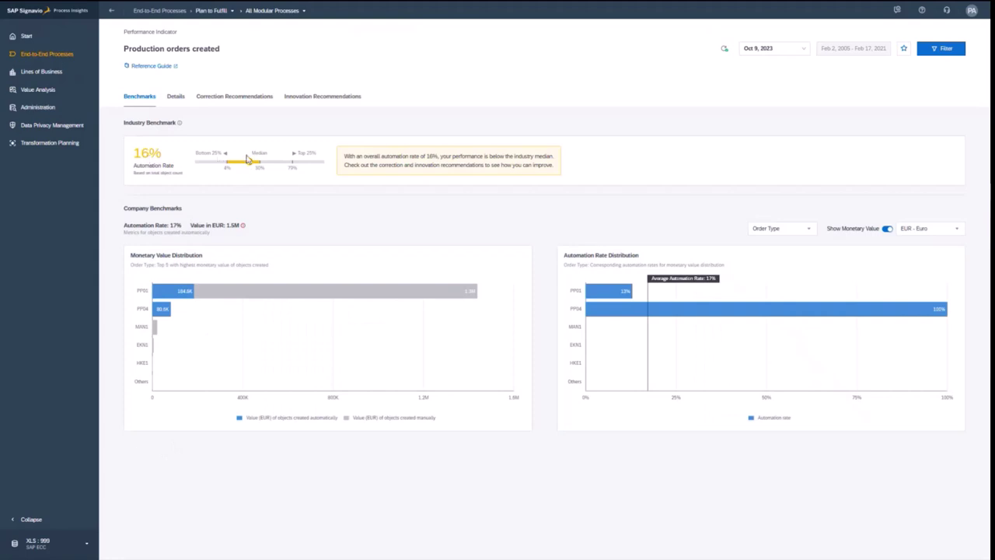
{"action": "mouse_move", "coordinate": [180, 125]}
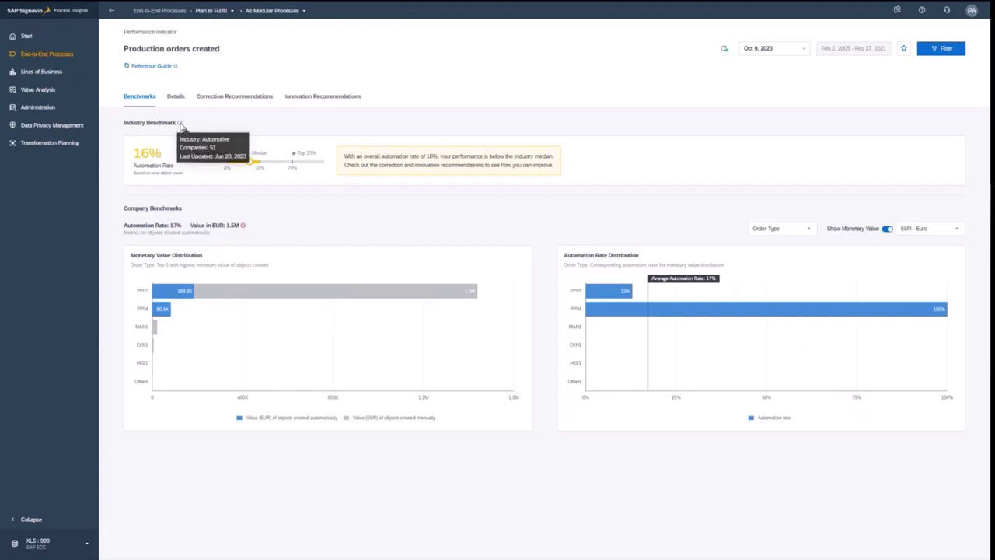
Break down the company benchmarks for production orders created by Plant and turn off the monetary value display
{"action": "left_click", "coordinate": [811, 229]}
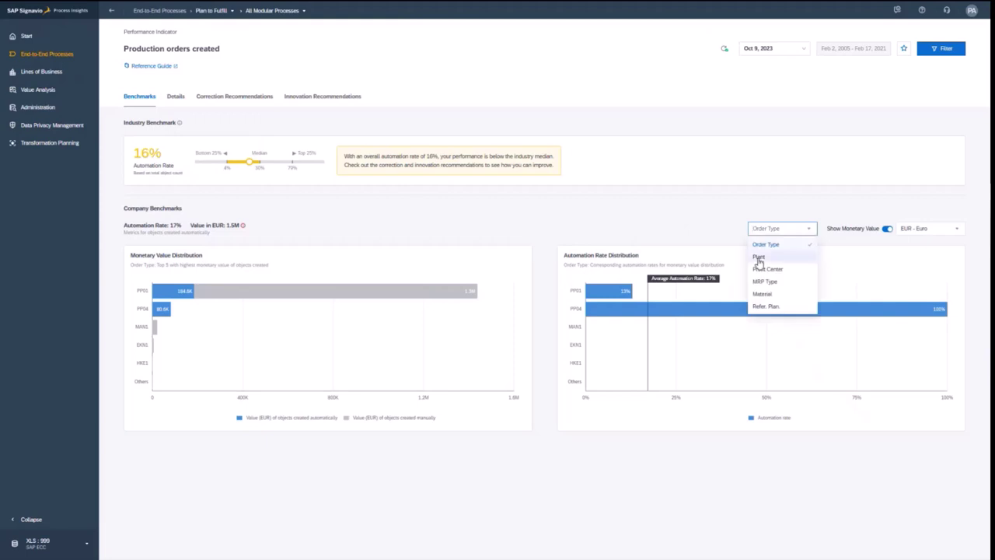
{"action": "left_click", "coordinate": [759, 258]}
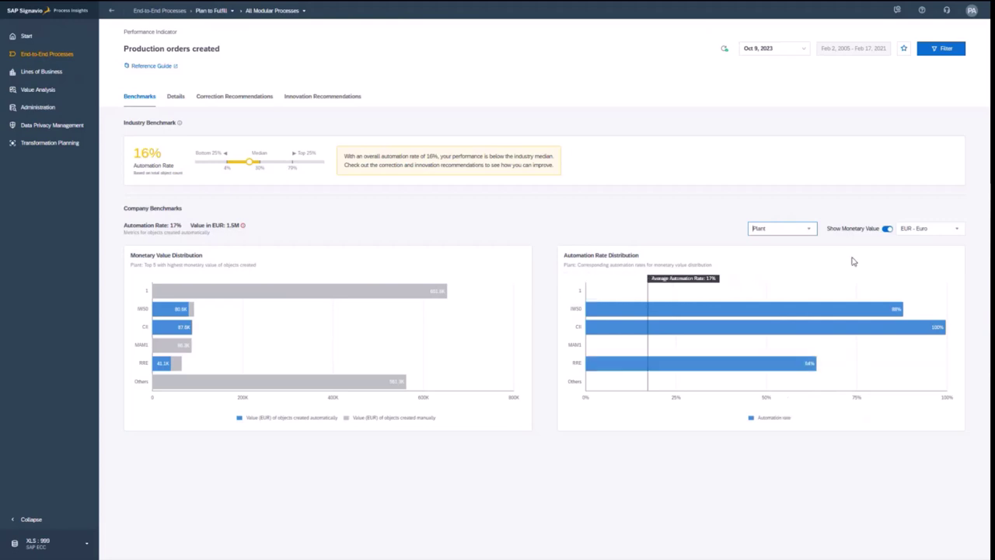
{"action": "left_click", "coordinate": [888, 229]}
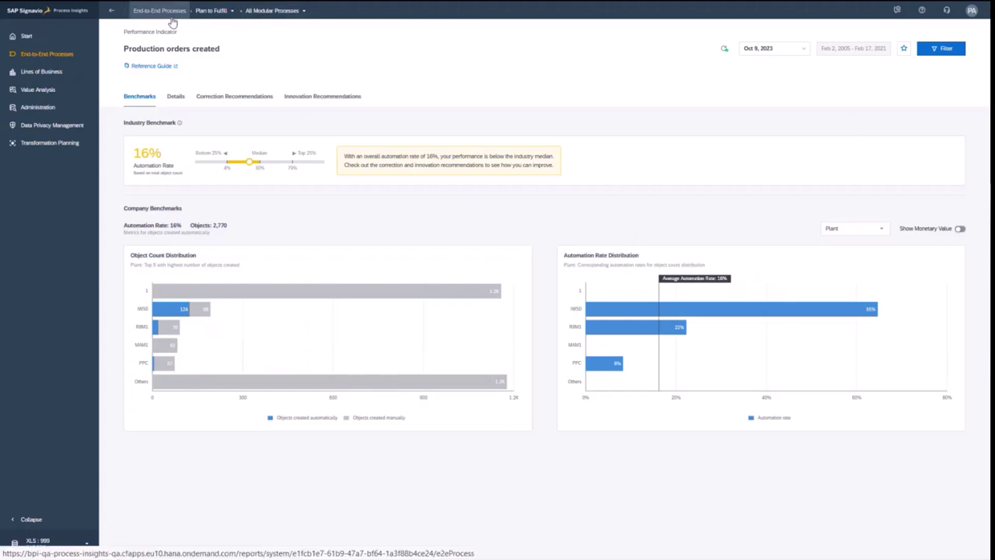
Open the correction recommendation "Schedule regular background jobs to convert planned orders into production orders" and read its recommended action
{"action": "left_click", "coordinate": [111, 12]}
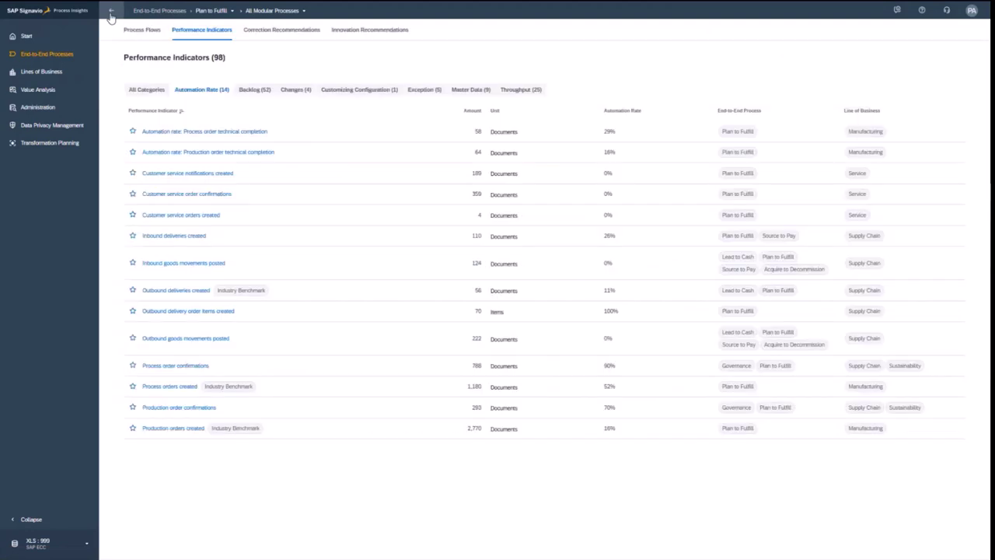
{"action": "left_click", "coordinate": [275, 32]}
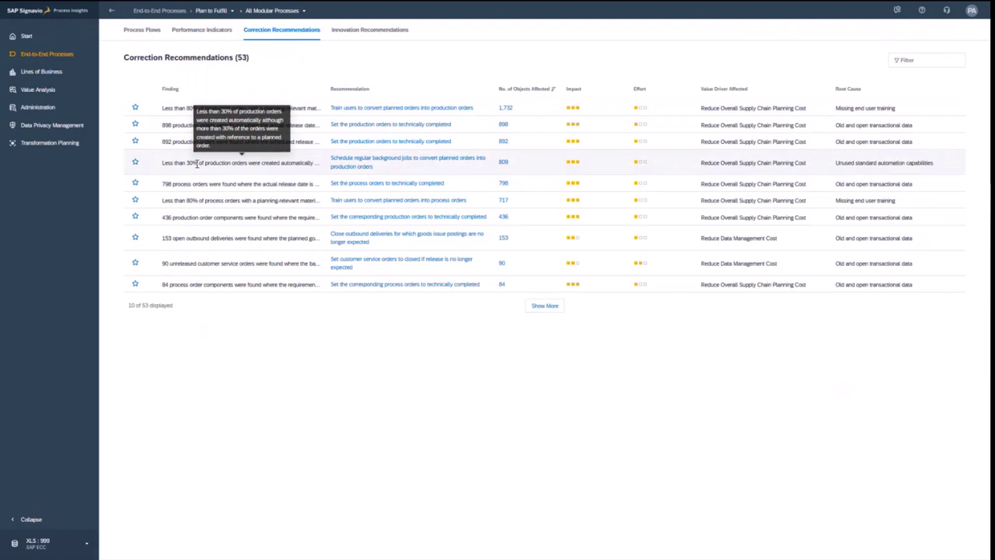
{"action": "left_click", "coordinate": [354, 163]}
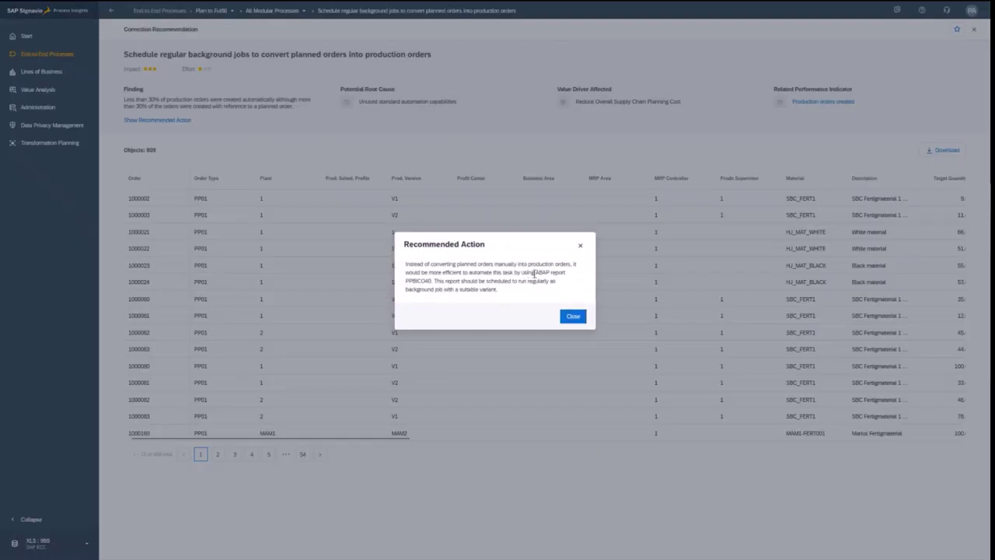
{"action": "left_click_drag", "start_coordinate": [534, 274], "coordinate": [433, 284]}
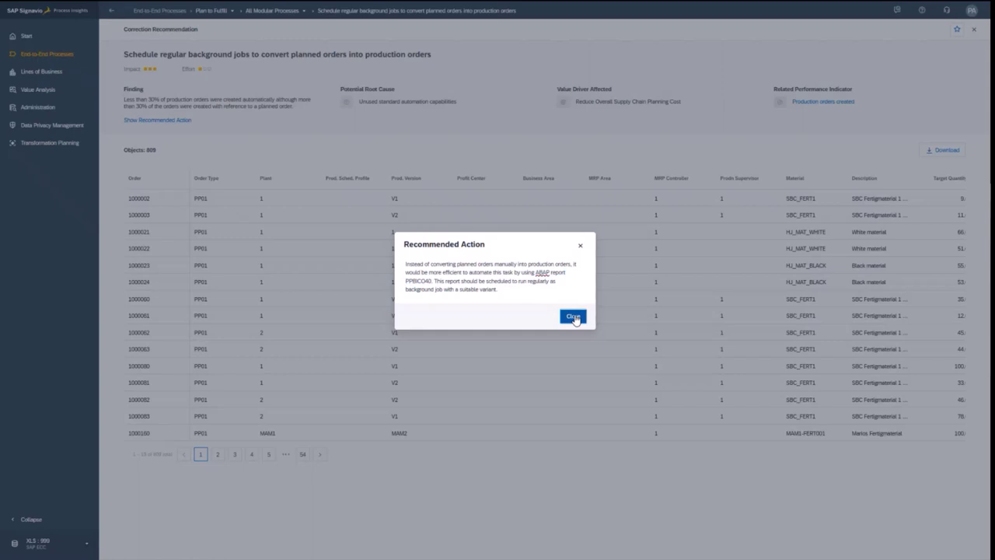
{"action": "left_click", "coordinate": [574, 317]}
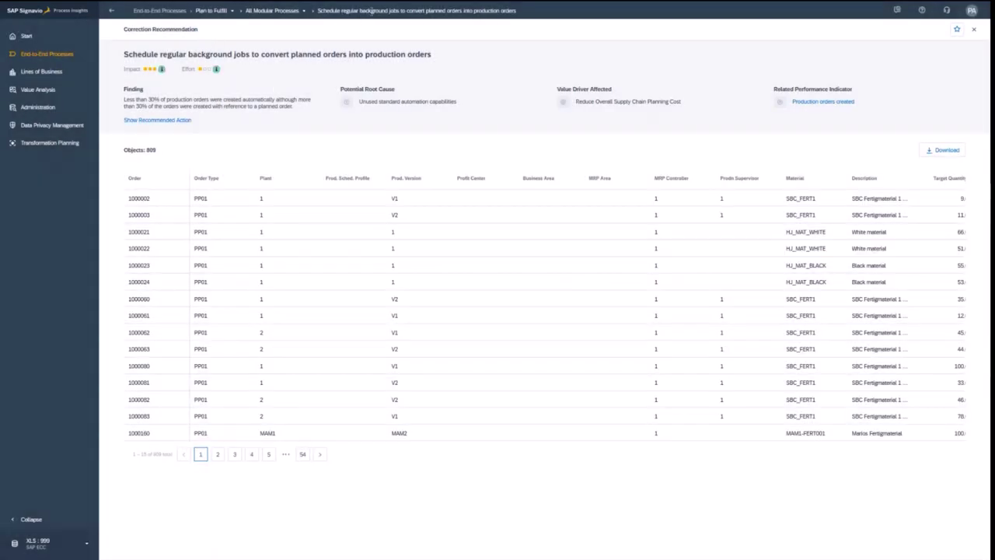
Filter the innovation recommendations to SAP Build Process Automation and review the Intelligent Production Order Conversion (4HR) package page
{"action": "left_click", "coordinate": [186, 29]}
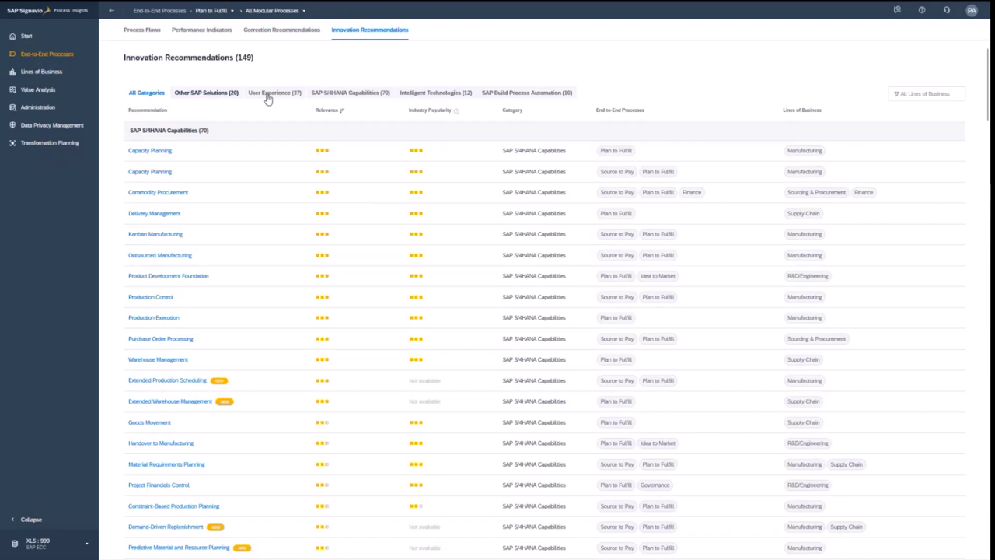
{"action": "left_click", "coordinate": [521, 97]}
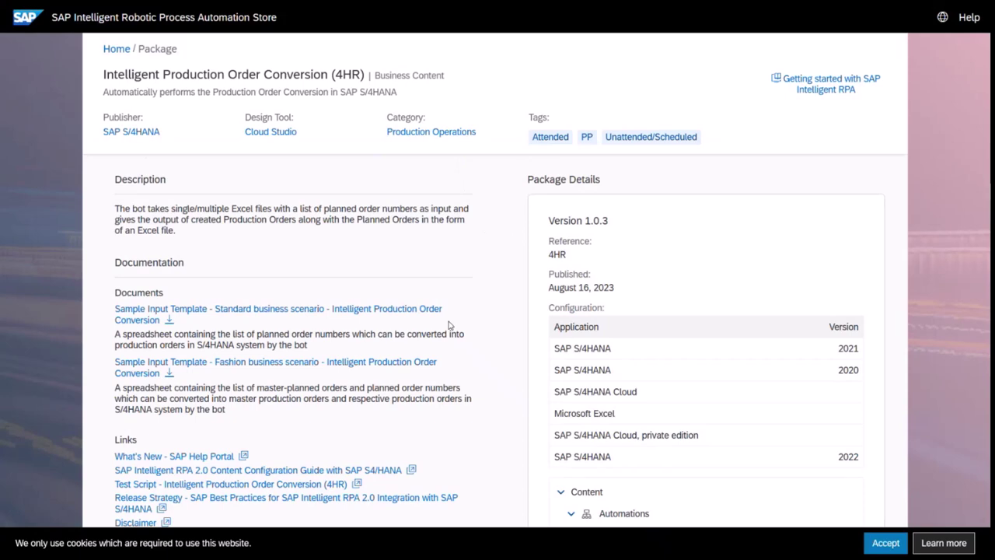
{"action": "scroll", "coordinate": [448, 325], "scroll_direction": "down", "scroll_amount": 3}
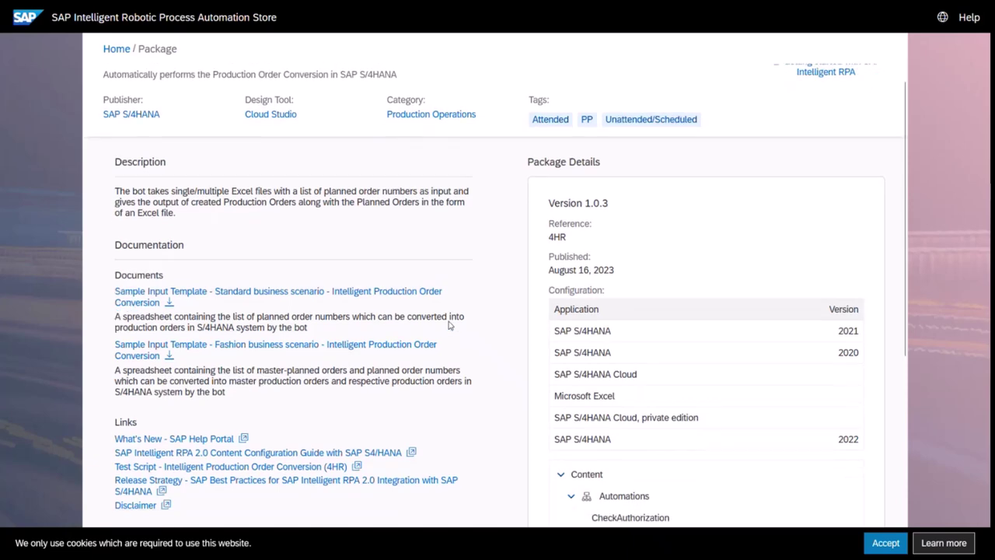
{"action": "scroll", "coordinate": [449, 325], "scroll_direction": "up", "scroll_amount": 3}
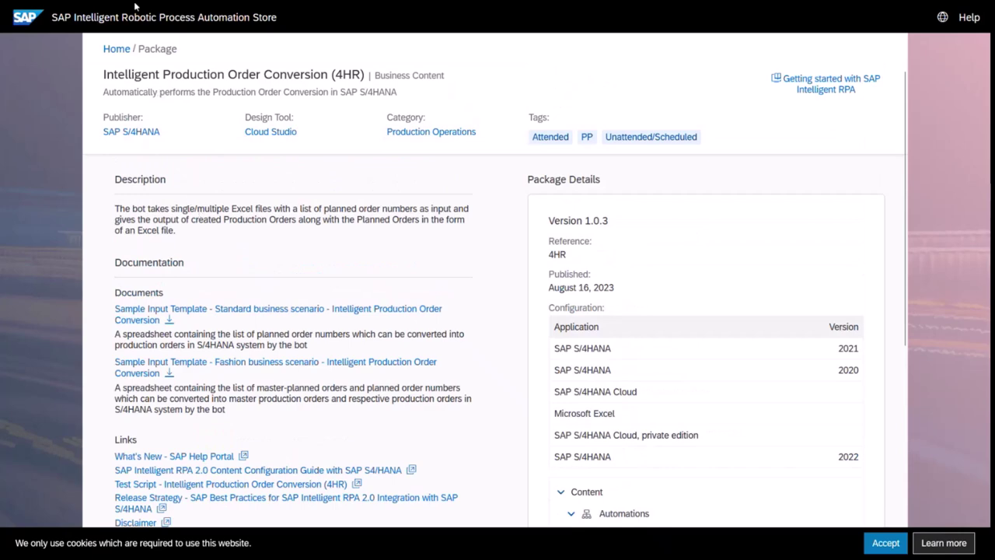
Switch from the SAP Intelligent Robotic Process Automation Store back to the innovation recommendations in SAP Signavio Process Insights
{"action": "key", "text": "F11"}
{"action": "left_click", "coordinate": [220, 13]}
{"action": "key", "text": "F11"}
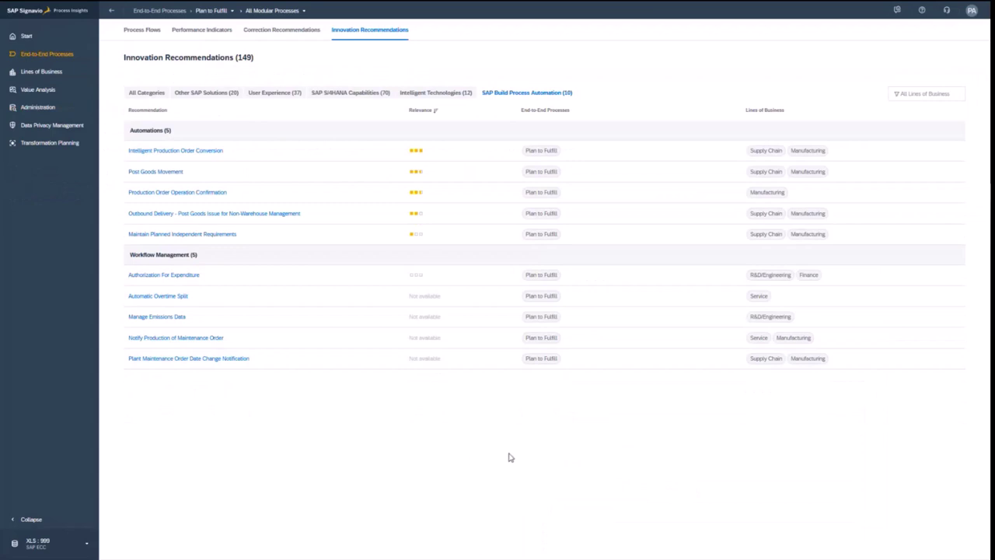
Go to Value Analysis, expand "Reduce Total Manufacturing Cost" and open the estimated benefit of "Production orders created"
{"action": "left_click", "coordinate": [27, 37]}
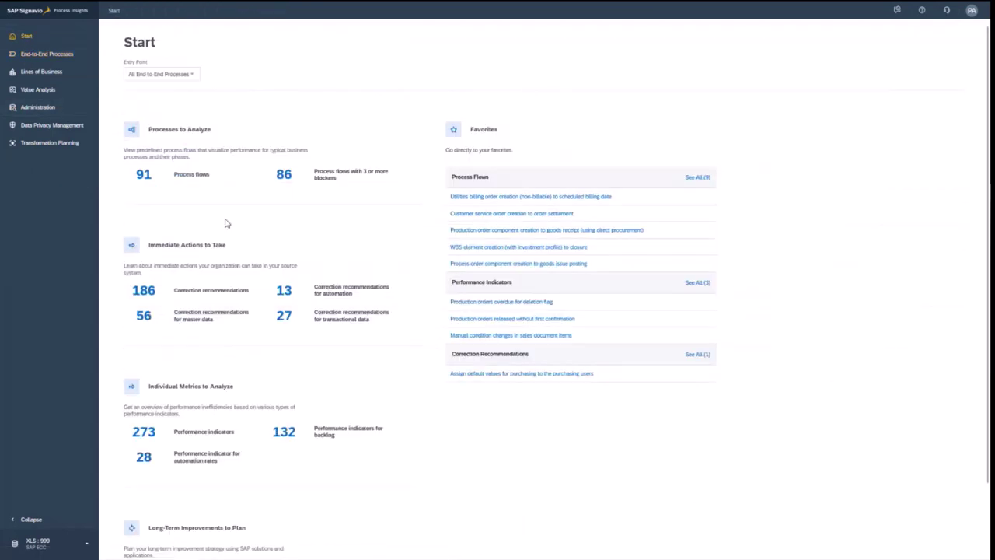
{"action": "left_click", "coordinate": [48, 94]}
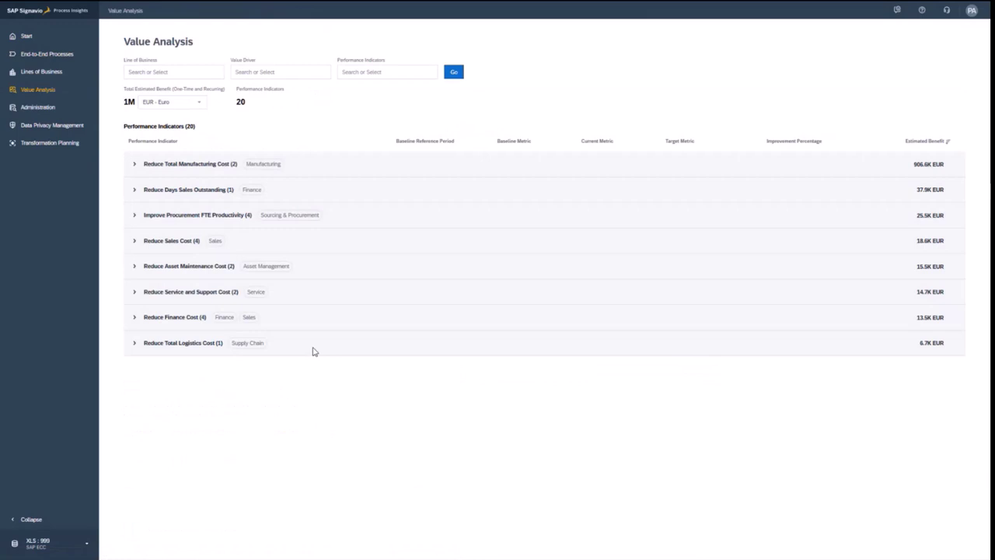
{"action": "left_click", "coordinate": [134, 167]}
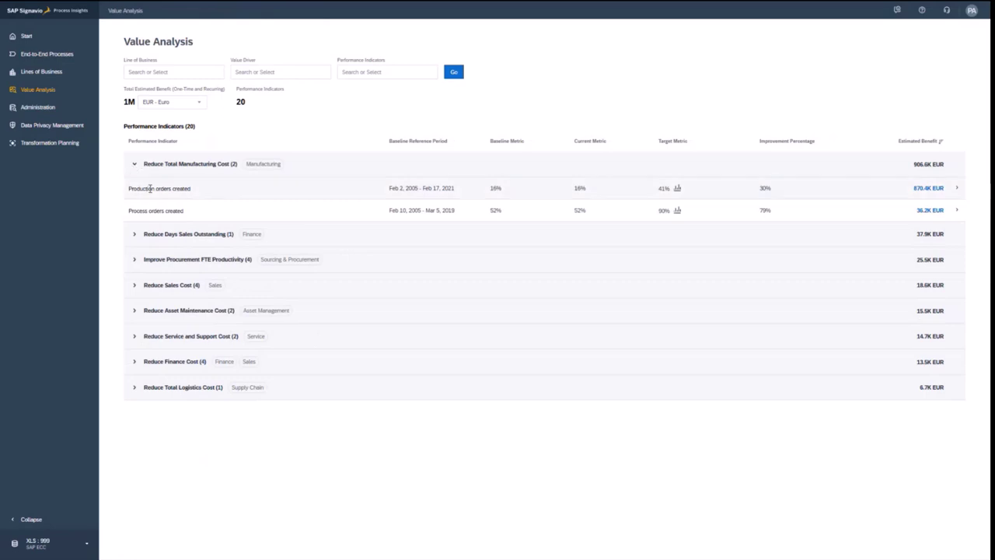
{"action": "left_click", "coordinate": [927, 189]}
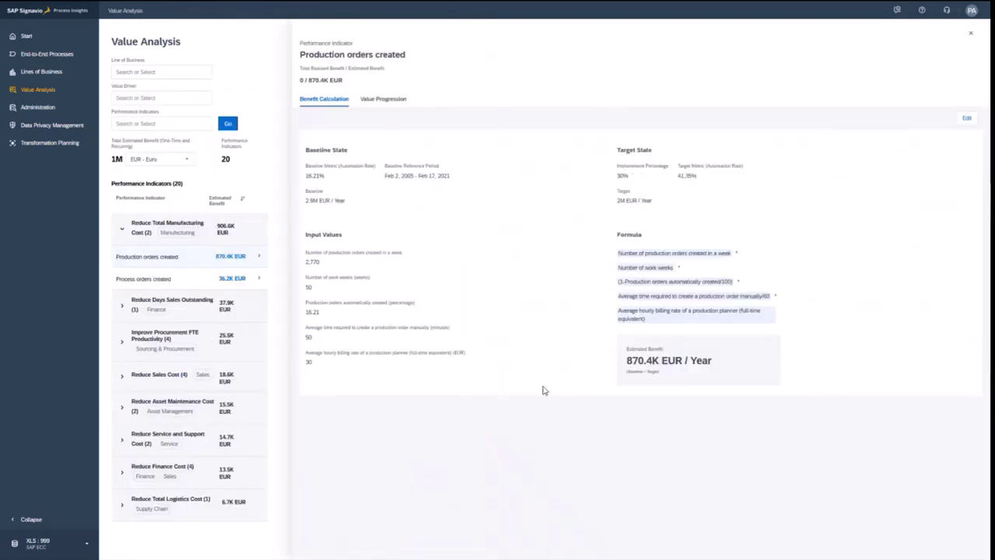
Examine the input values, target state and formula of the benefit calculation for production orders created
{"action": "key", "text": "ctrl+plus"}
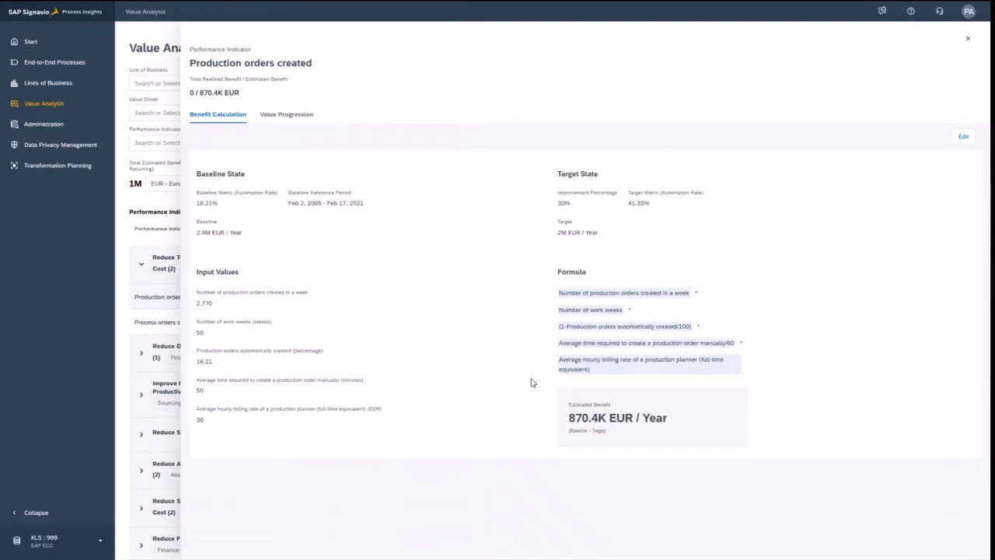
{"action": "key", "text": "ctrl+plus"}
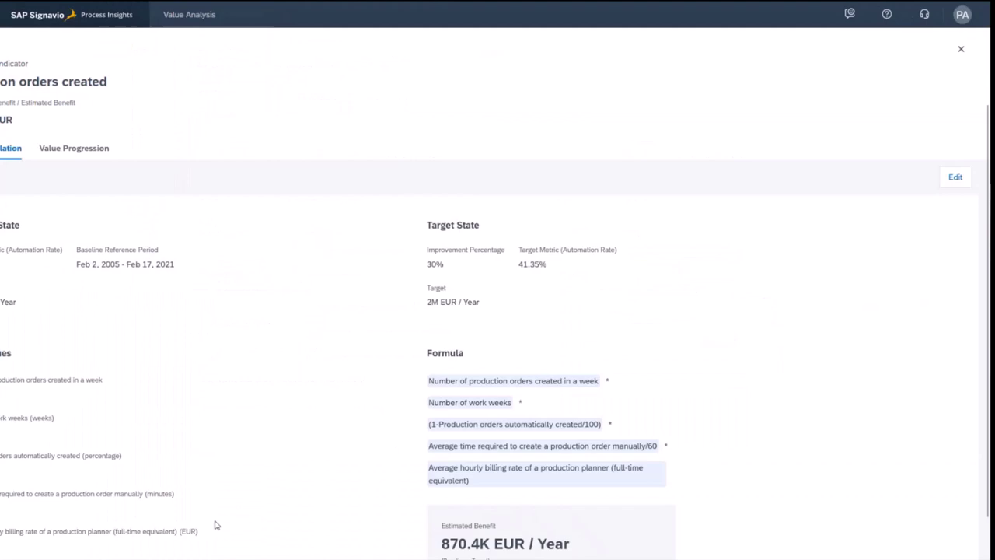
{"action": "key", "text": "ctrl+0"}
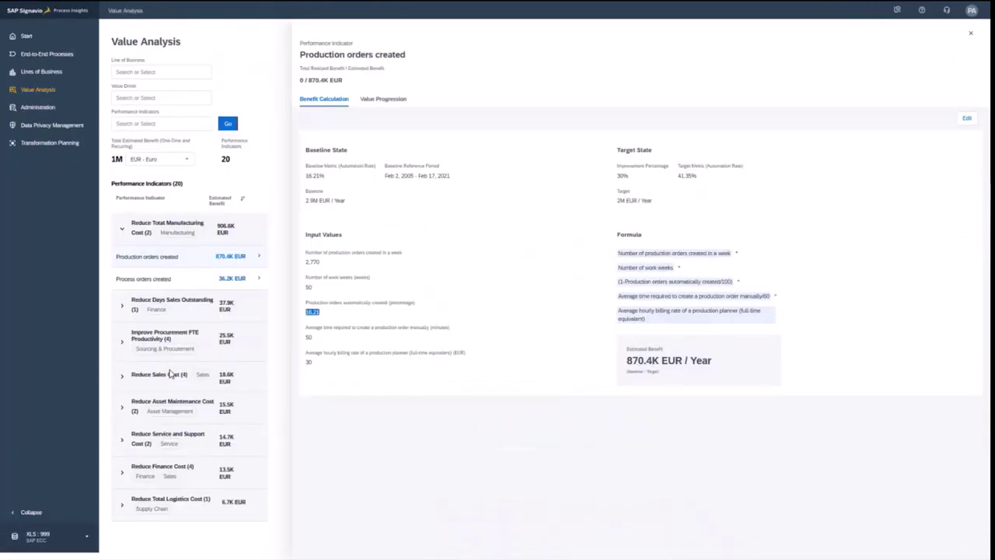
{"action": "key", "text": "ctrl+plus"}
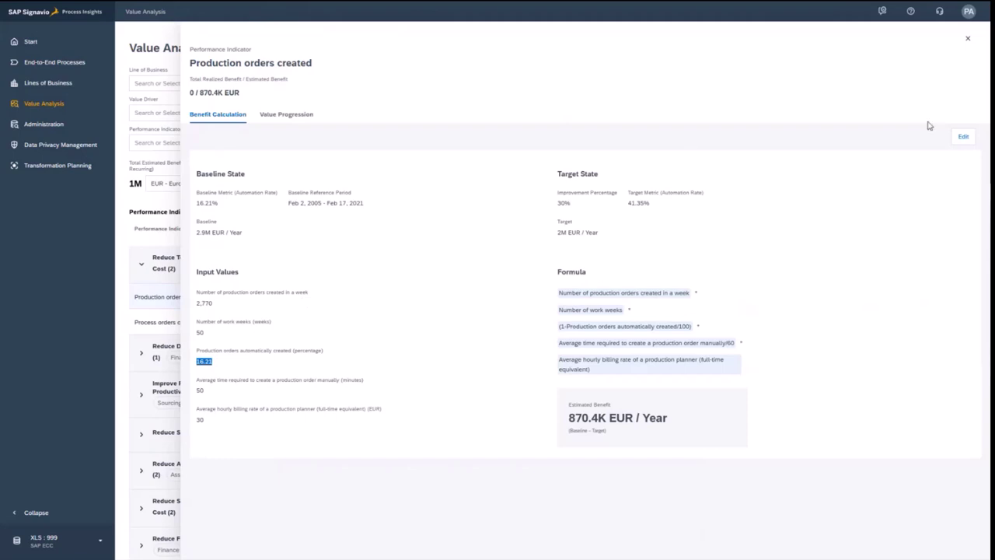
Open the benefit calculation for editing, inspect the manual creation time and planner hourly rate inputs, and cancel without saving
{"action": "left_click", "coordinate": [963, 136]}
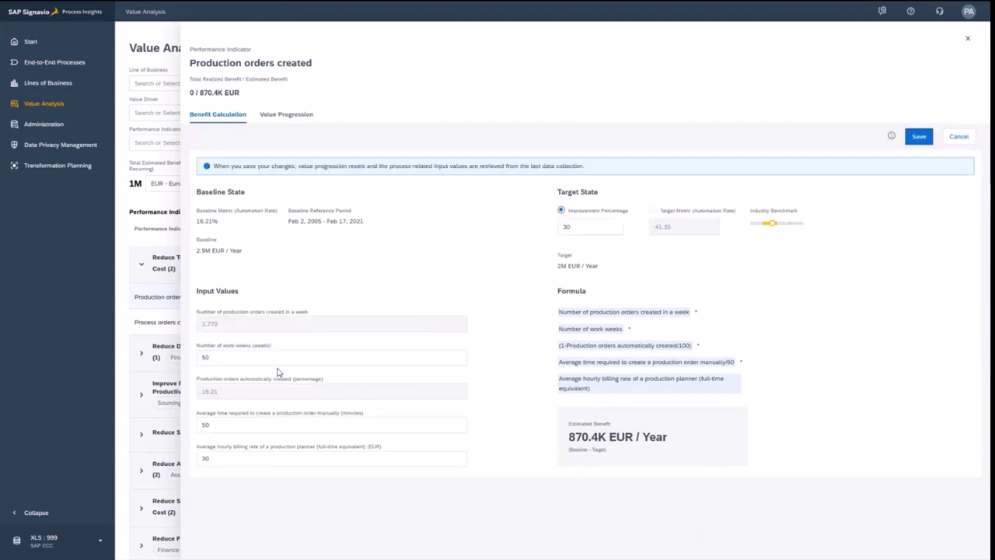
{"action": "left_click", "coordinate": [228, 425]}
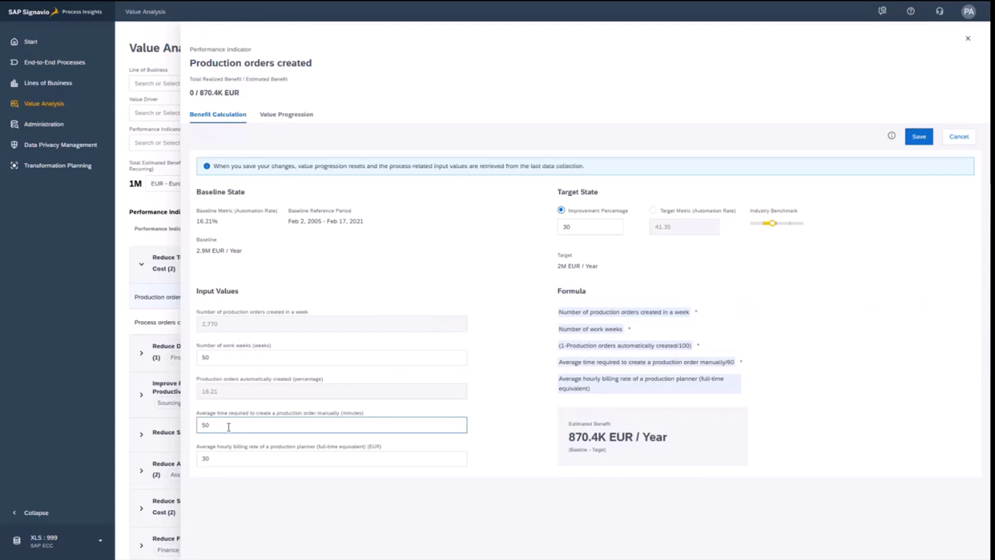
{"action": "left_click", "coordinate": [221, 462]}
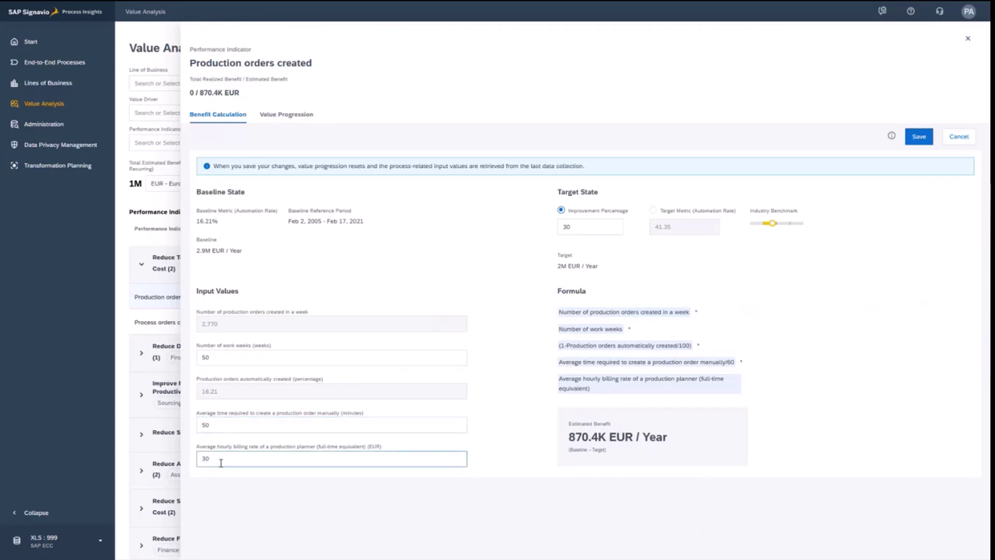
{"action": "left_click", "coordinate": [959, 137]}
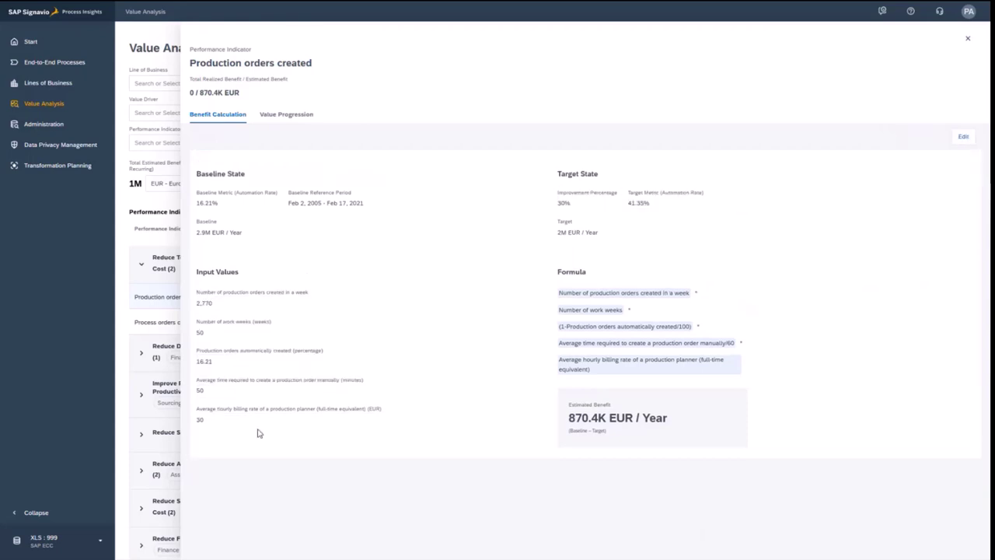
View the access configuration of SAP ECC system Z01:001 in Administration, cancel it and return to the Start page
{"action": "left_click", "coordinate": [39, 128]}
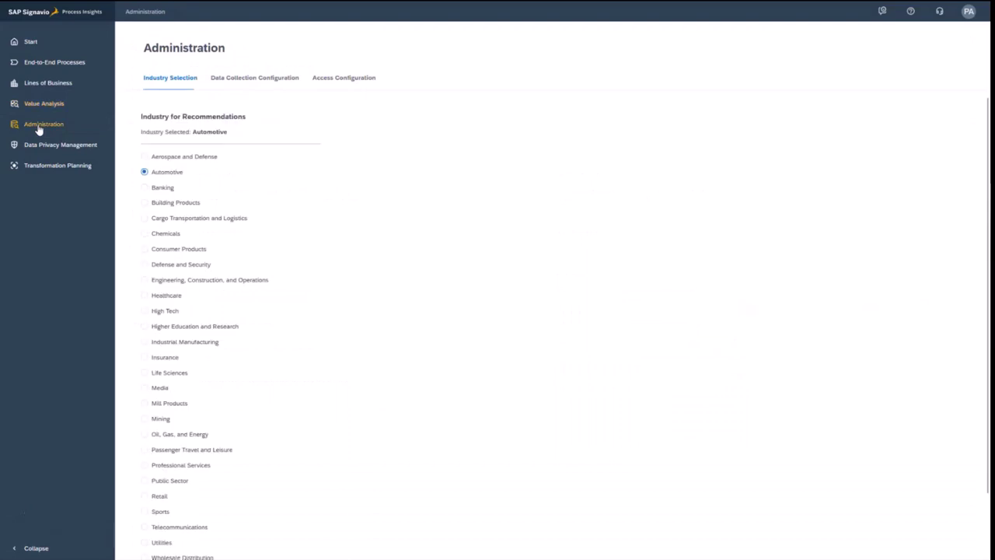
{"action": "left_click", "coordinate": [347, 81]}
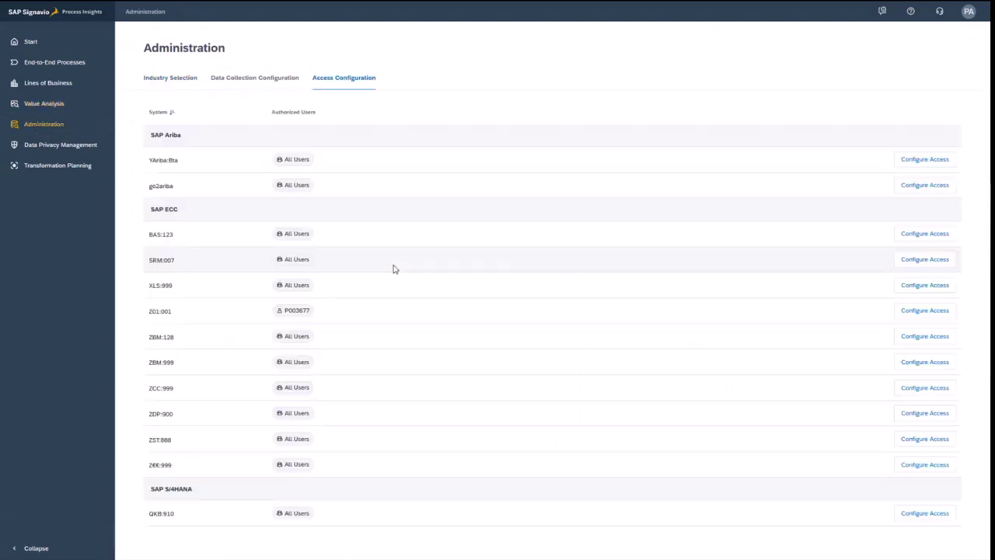
{"action": "left_click", "coordinate": [912, 311]}
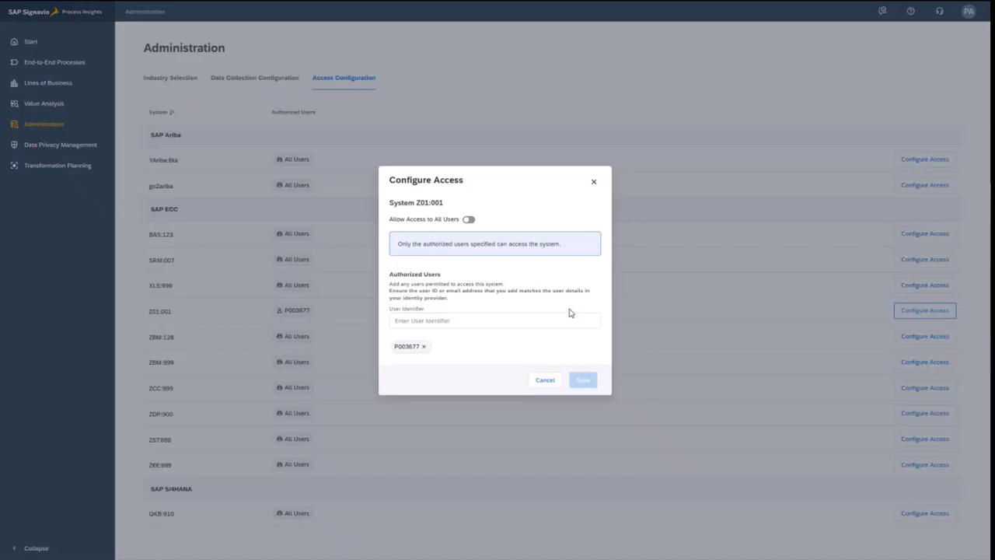
{"action": "left_click", "coordinate": [447, 321]}
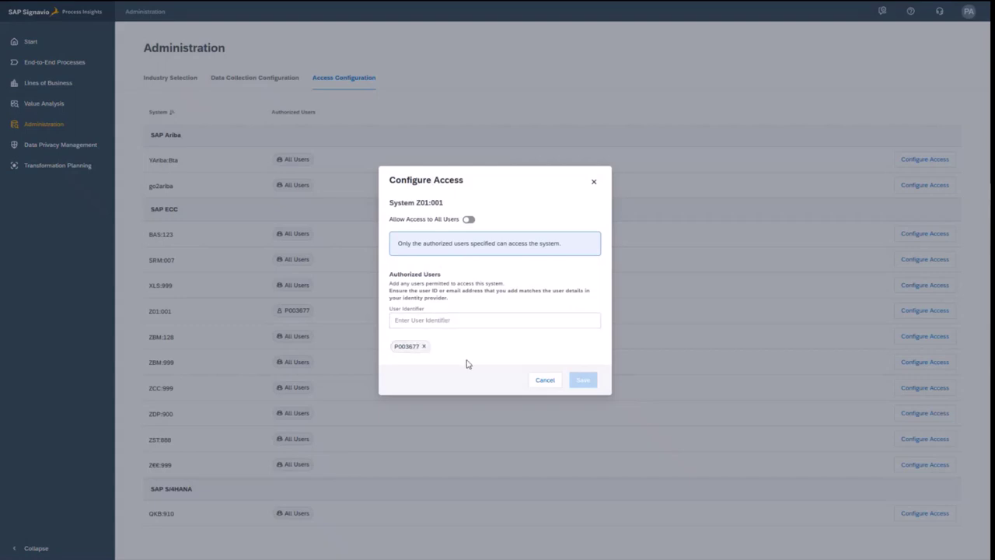
{"action": "left_click", "coordinate": [544, 380]}
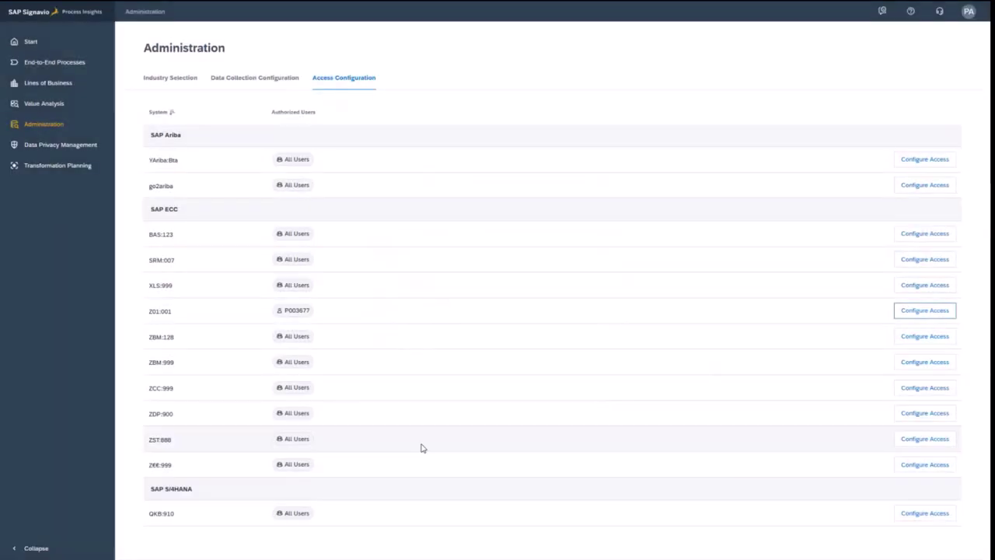
{"action": "left_click", "coordinate": [30, 42]}
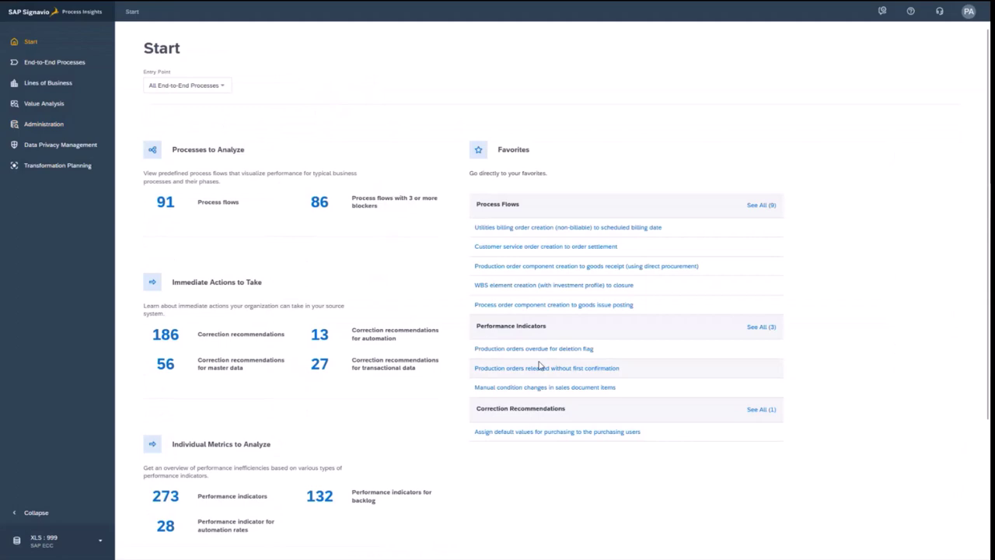